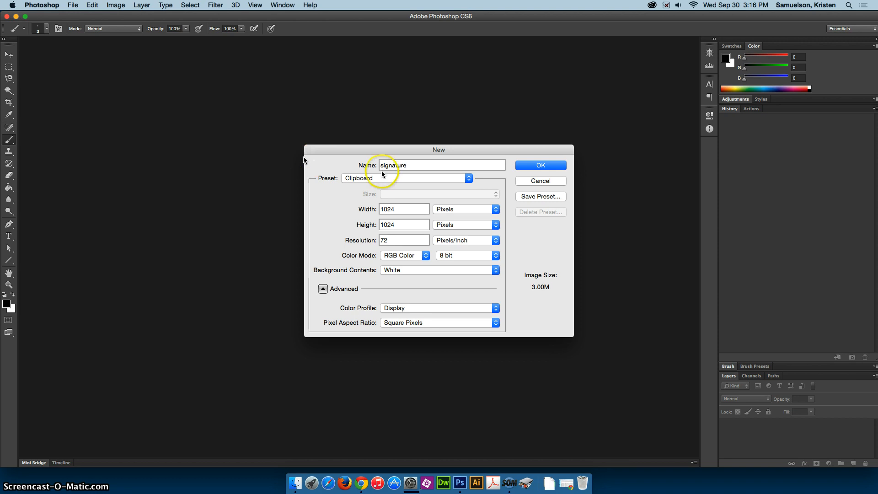
Create the "signature" document at 700 by 250 pixels, 300 pixels/inch, RGB Color, with a white background.
double_click(386, 209)
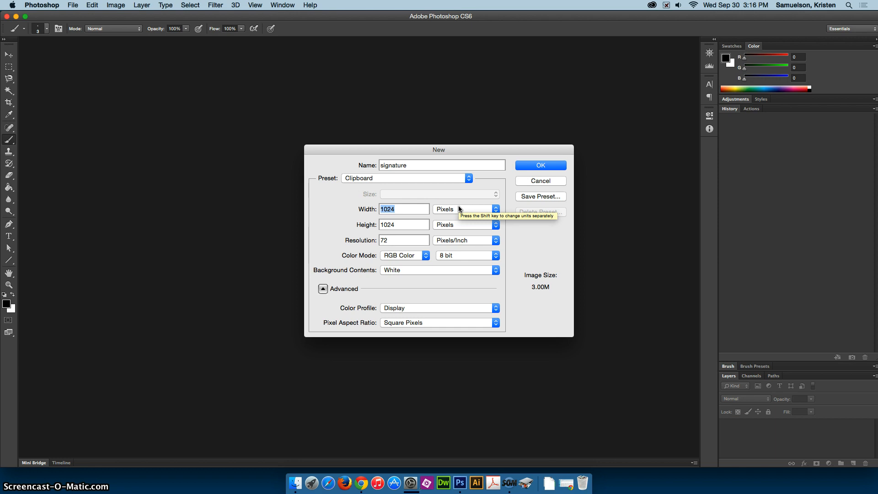
text(700)
key(Tab)
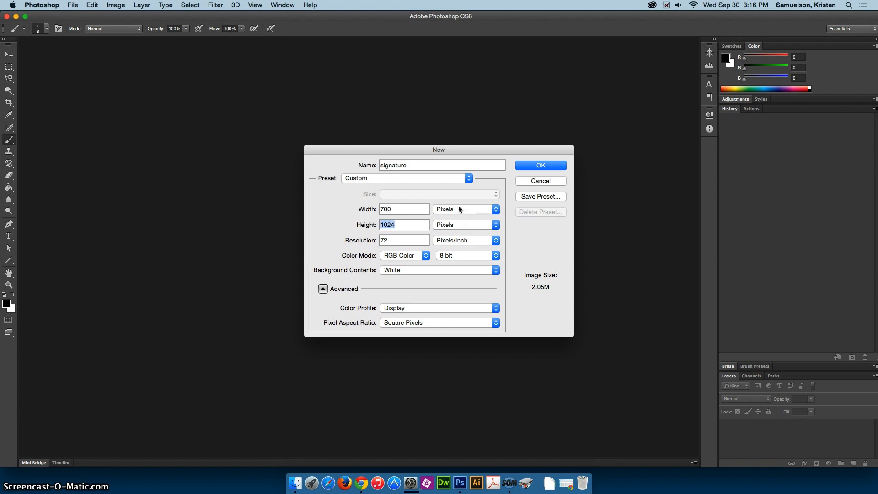
text(250)
key(Tab)
text(300)
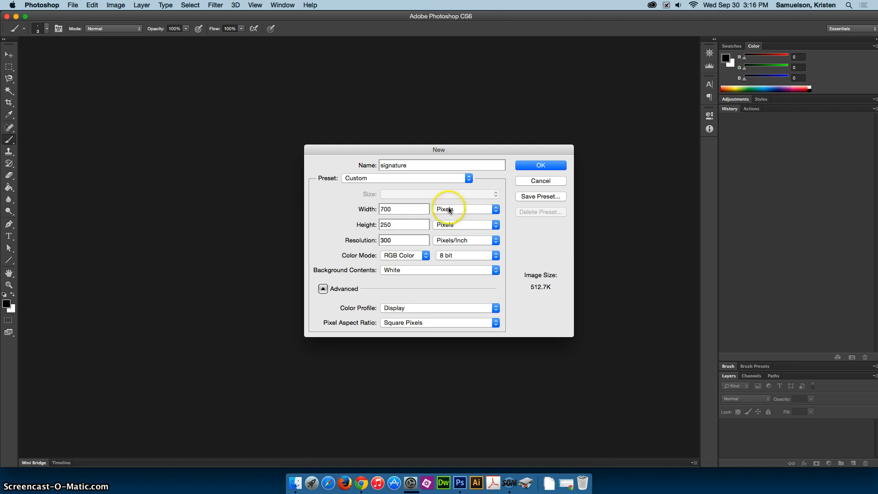
click(452, 212)
click(459, 223)
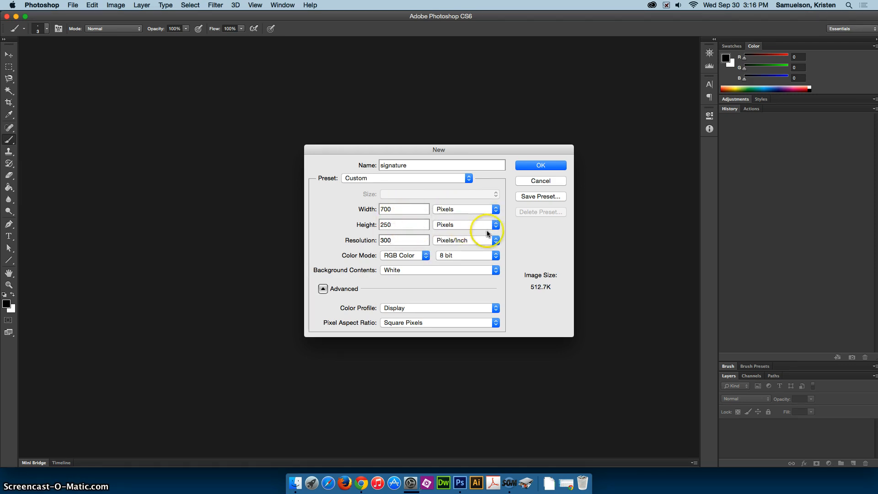
click(552, 165)
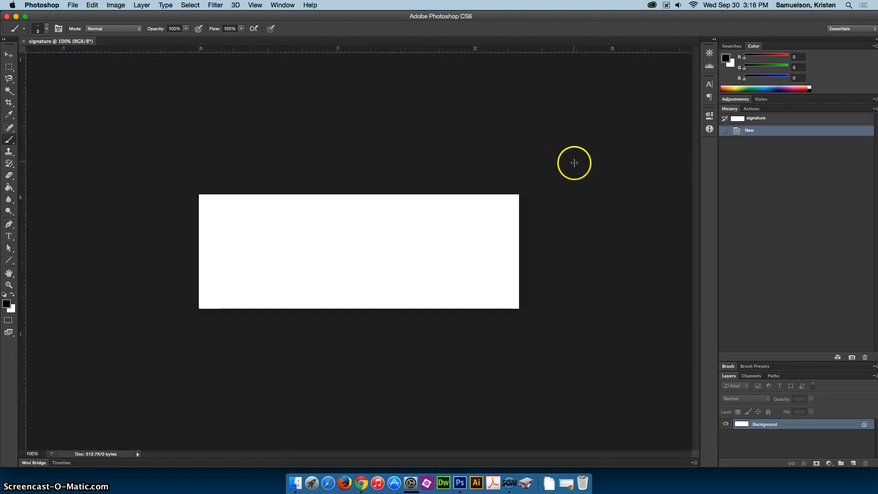
Add a new layer above the background and check the brush tip settings.
click(855, 464)
click(827, 426)
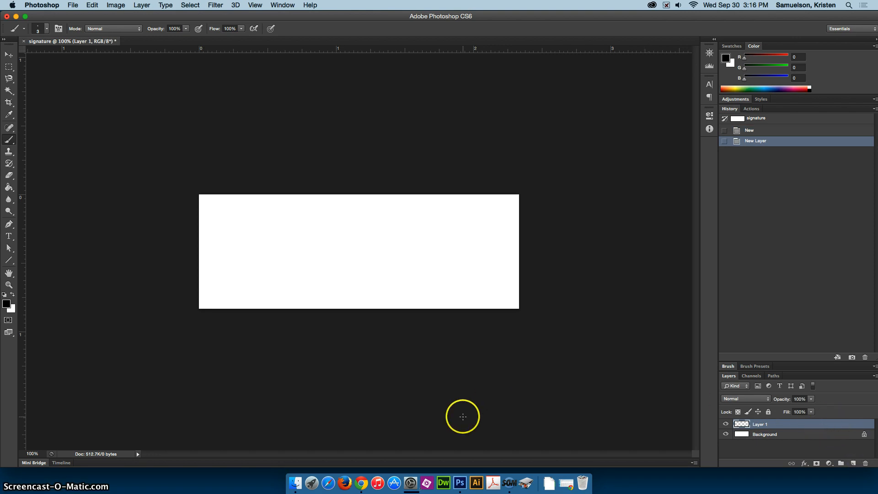
click(728, 368)
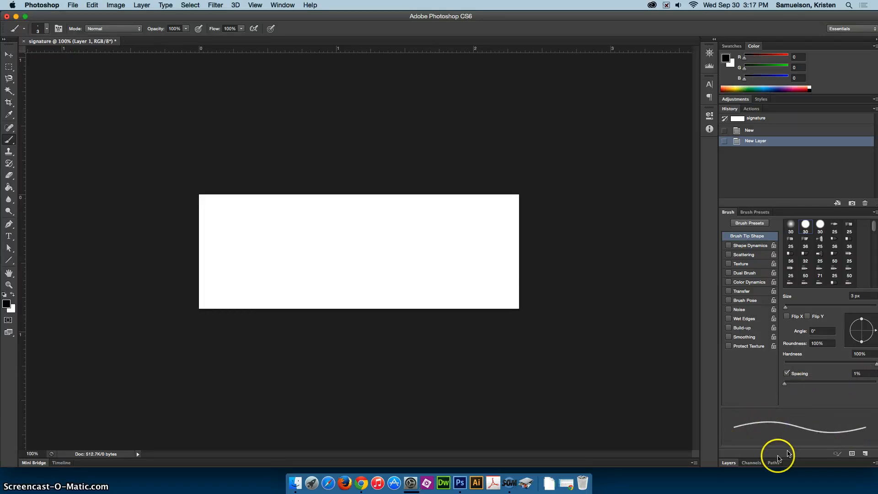
click(728, 463)
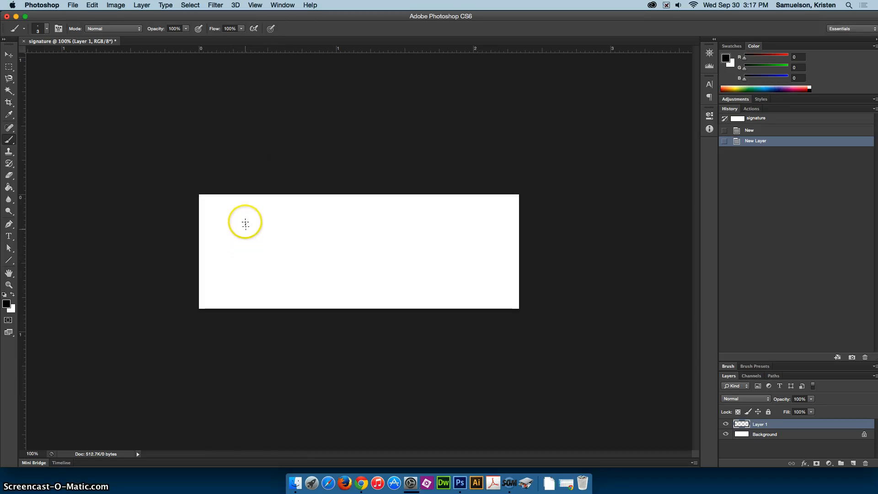
Handwrite the first name across the canvas on the new layer with the black 3 px brush, using a heart as the i's dot.
mouse_move(243, 215)
mouse_down()
mouse_move(233, 261)
mouse_move(214, 277)
mouse_move(265, 209)
mouse_move(224, 254)
mouse_up()
mouse_move(217, 248)
mouse_down()
mouse_move(279, 276)
mouse_move(273, 247)
mouse_move(300, 269)
mouse_move(339, 242)
mouse_move(358, 266)
mouse_move(429, 242)
mouse_up()
drag(296, 230, 362, 235)
click(344, 220)
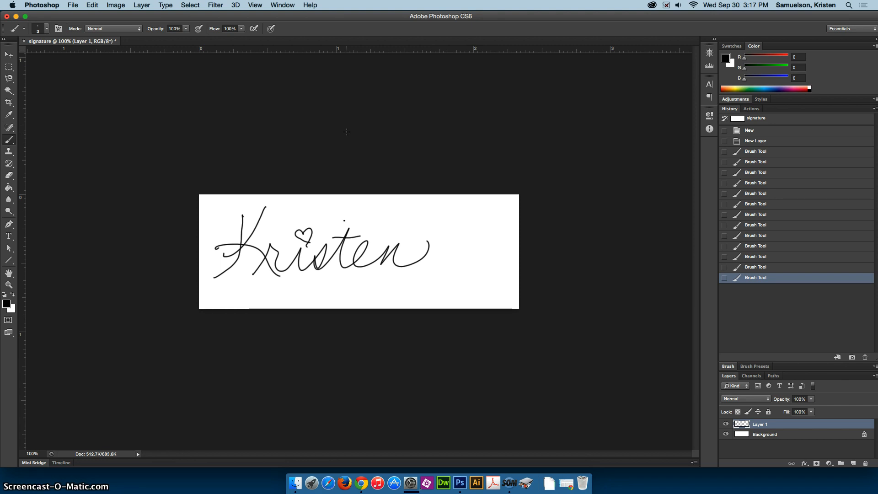
click(350, 131)
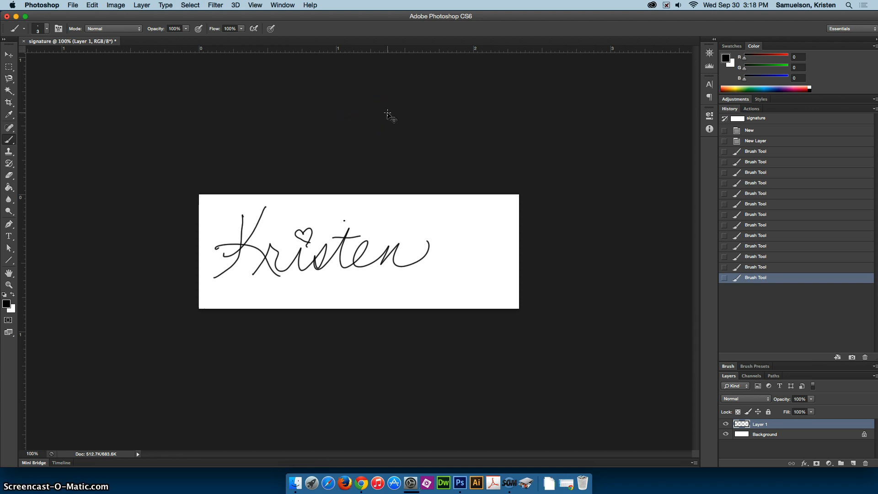
Apply Levels to the signature layer with the black input at 65 and the white input at 164.
key(super+l)
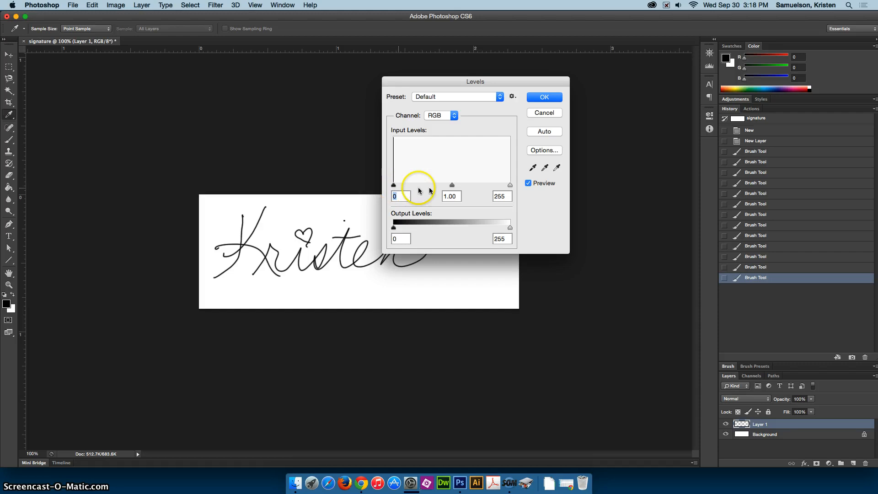
click(394, 185)
drag(394, 186, 423, 186)
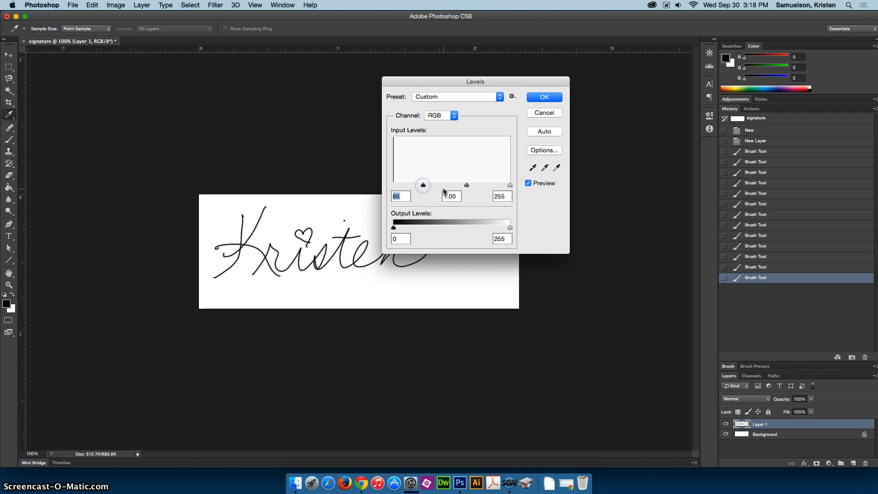
drag(512, 188, 481, 189)
drag(471, 188, 469, 188)
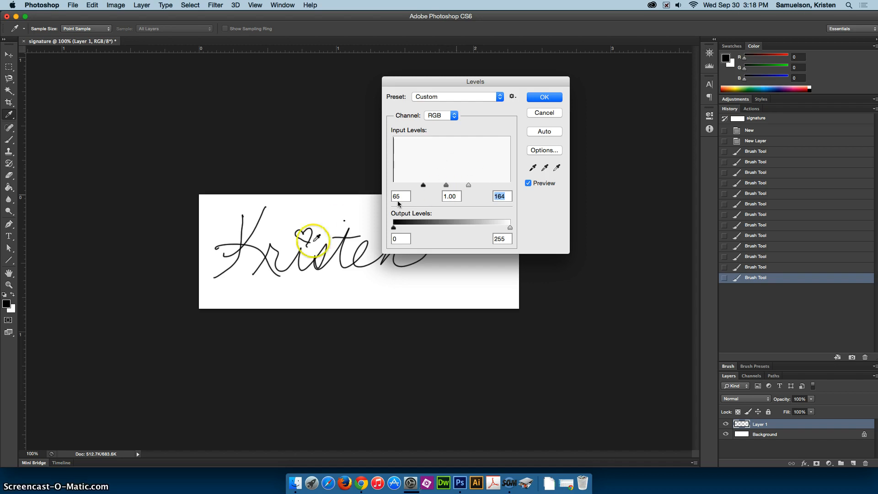
click(366, 156)
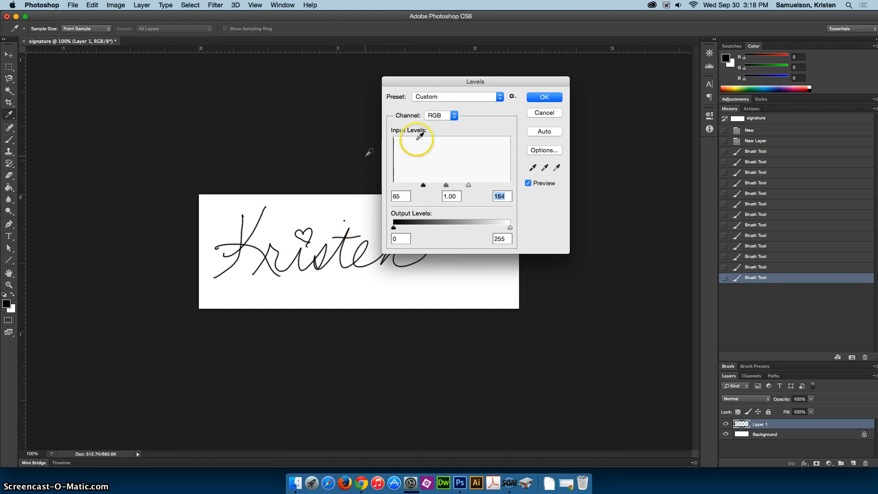
click(556, 97)
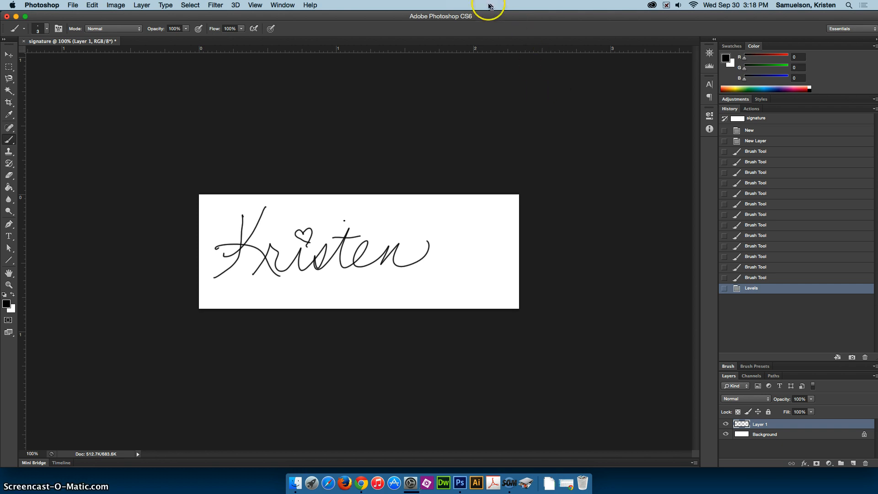
Select the Highlights with Color Range and invert the selection so it covers the signature strokes.
click(200, 5)
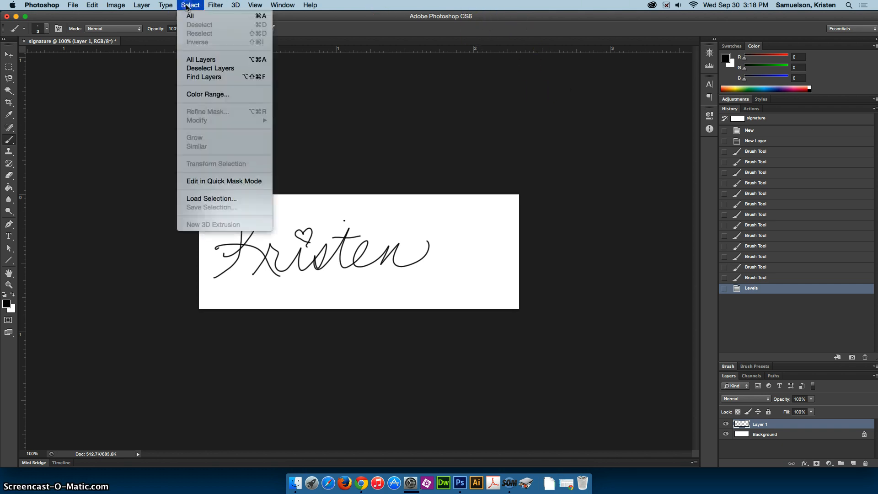
click(197, 94)
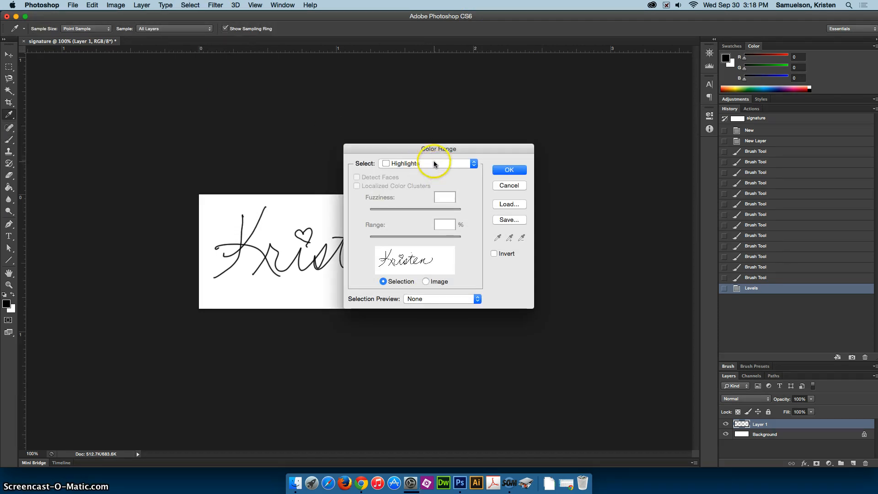
click(413, 163)
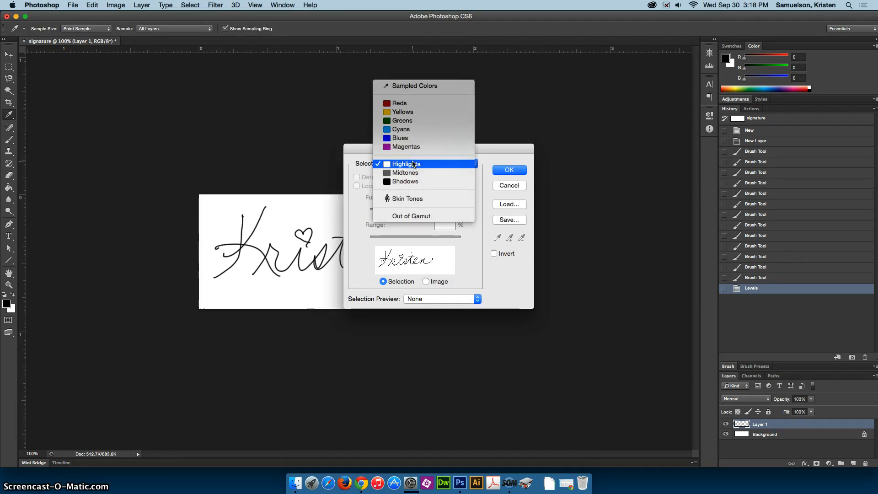
click(413, 164)
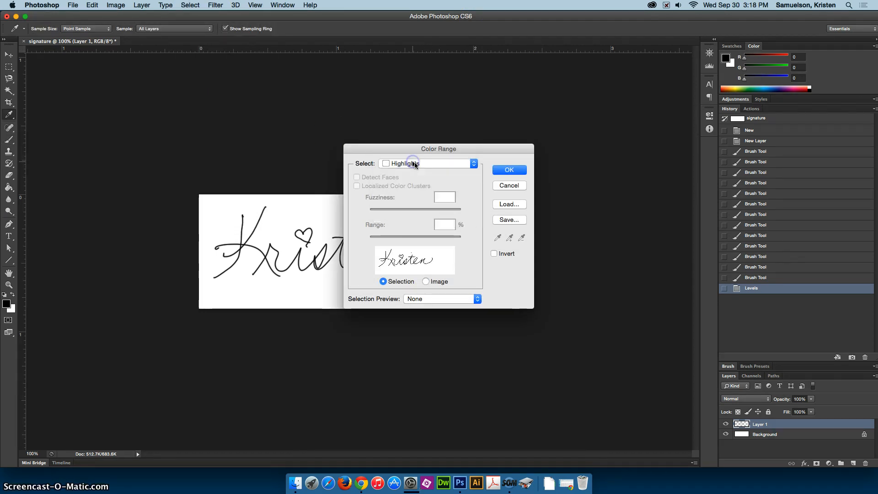
click(511, 170)
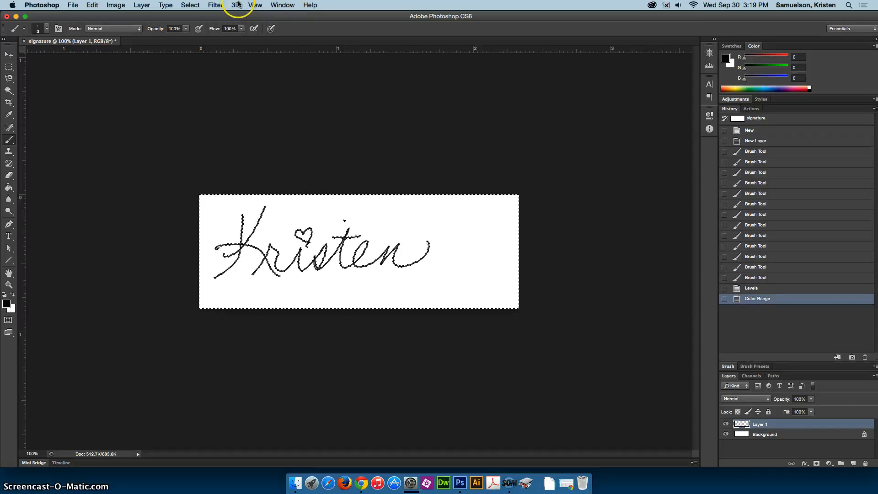
click(189, 6)
click(195, 37)
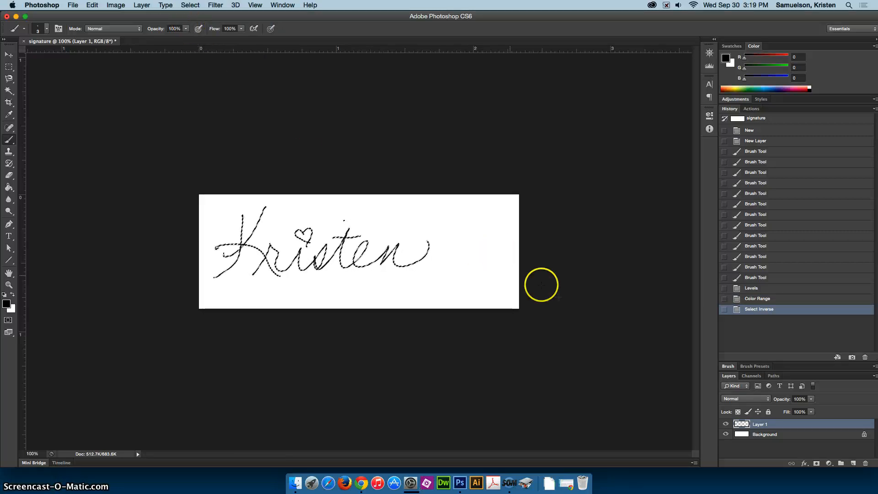
Fill the selected signature strokes with White on another new layer, in Normal mode at 100% opacity, and deselect.
click(852, 464)
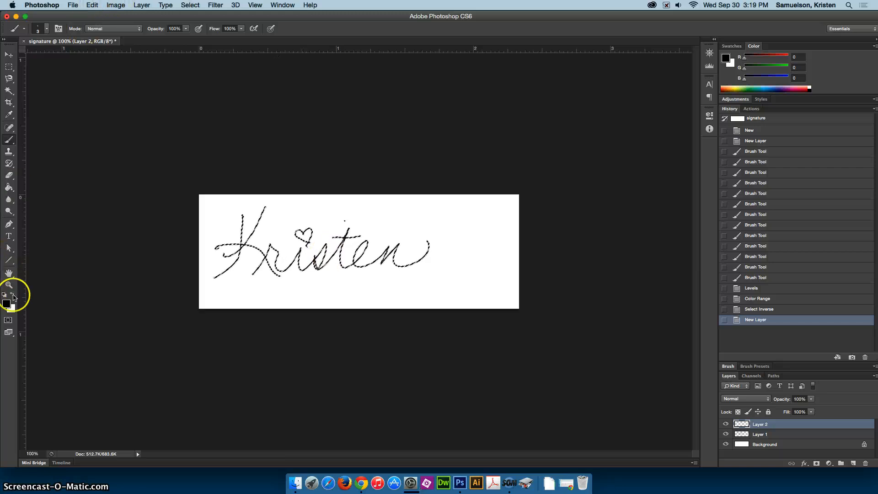
click(92, 5)
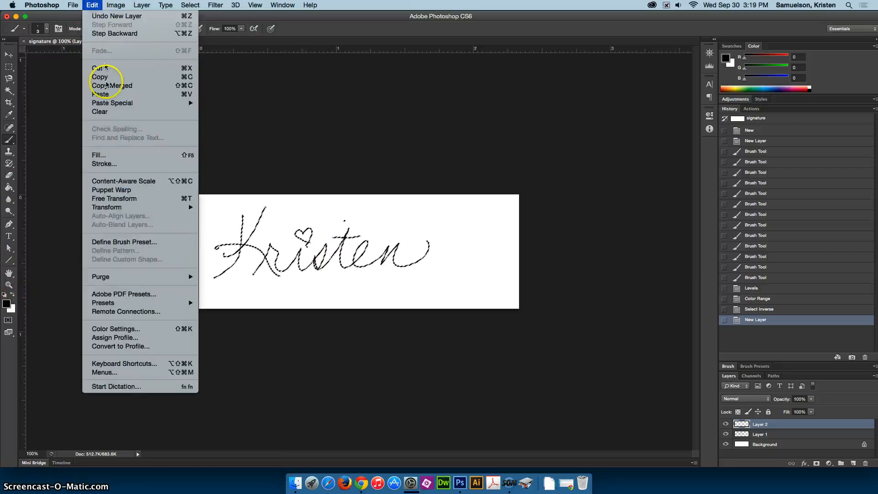
click(106, 156)
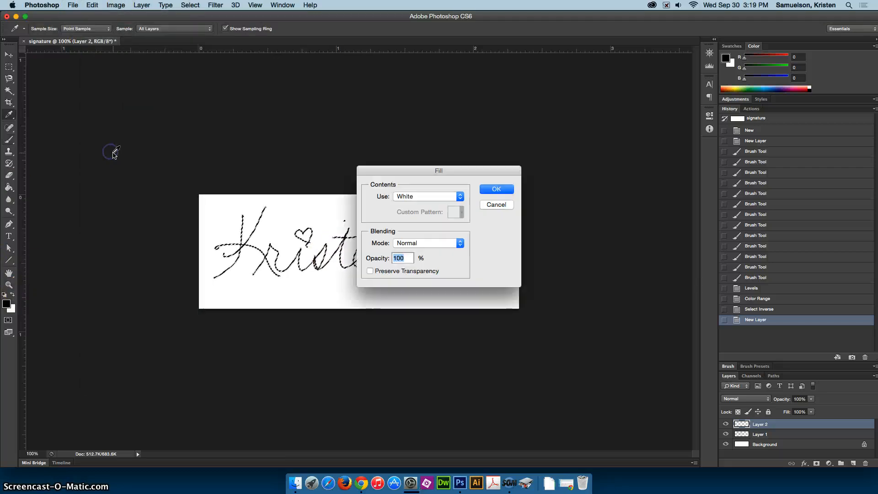
click(405, 196)
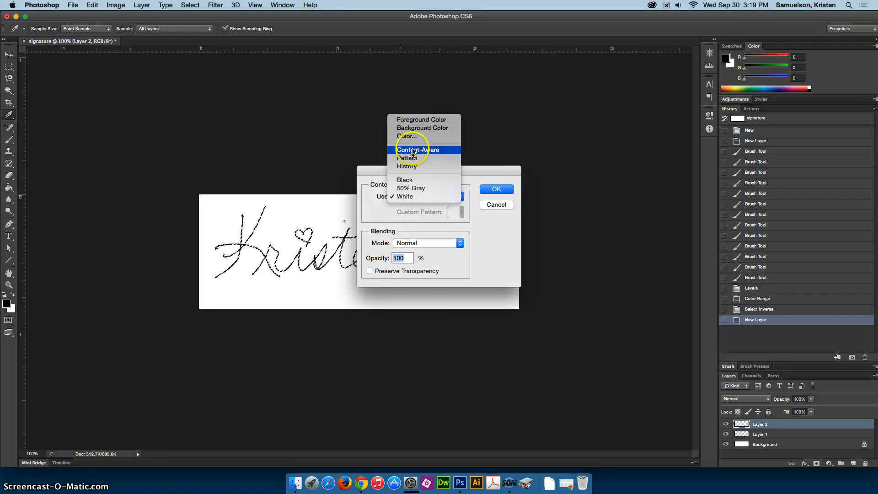
click(410, 198)
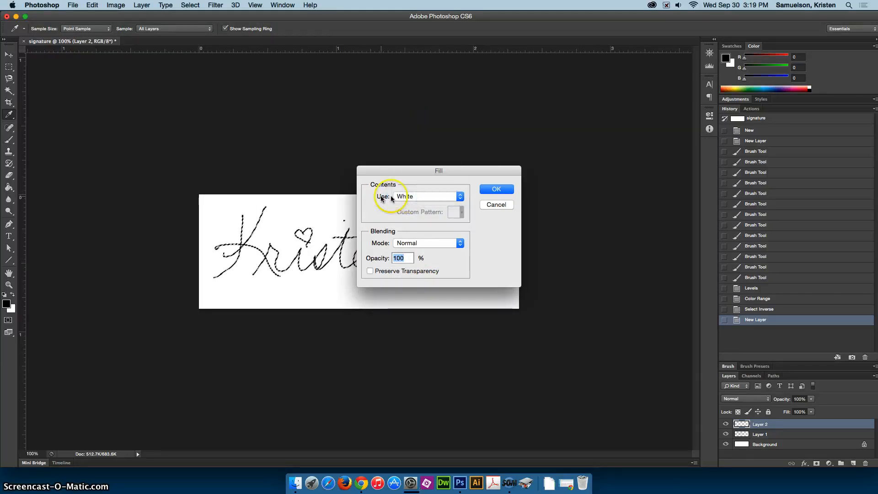
click(490, 191)
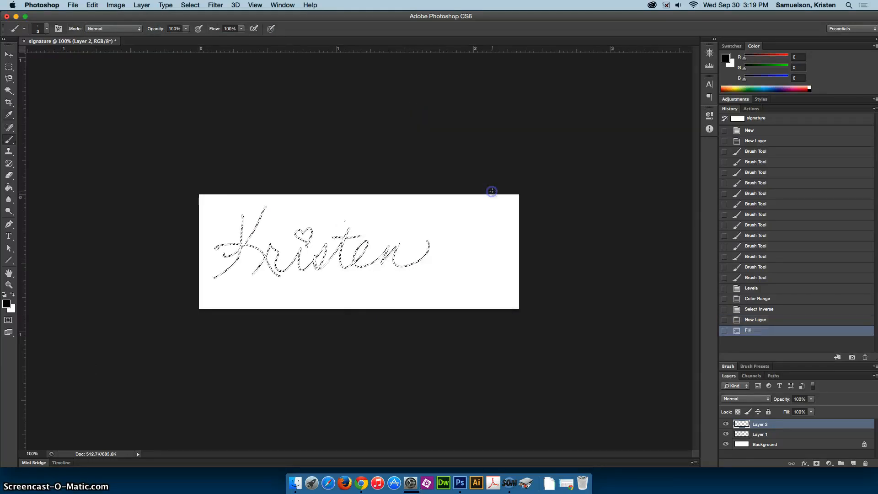
key(b)
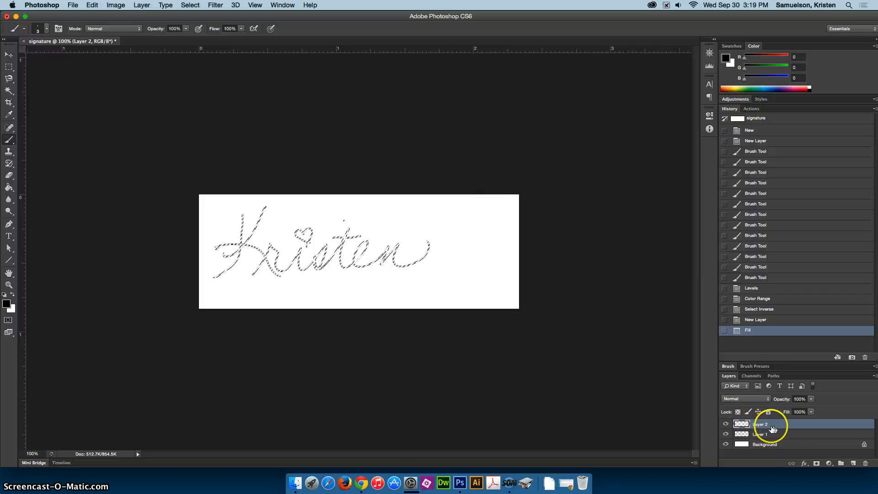
key(super+d)
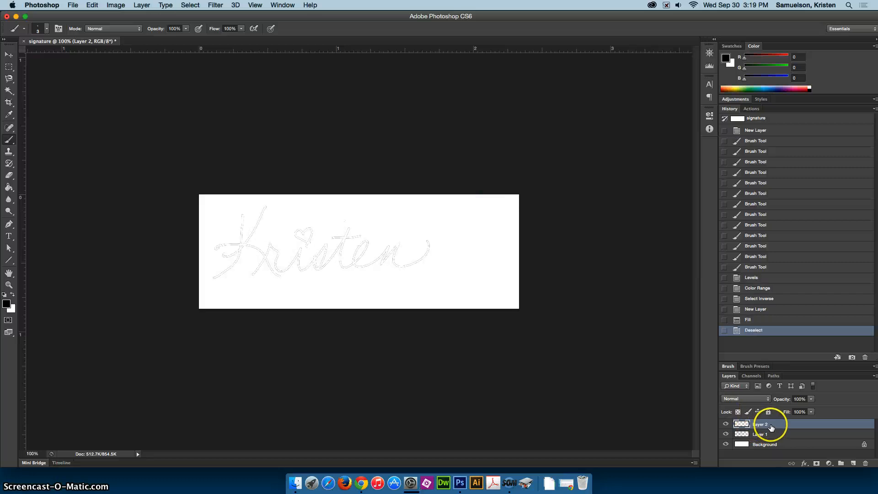
click(726, 434)
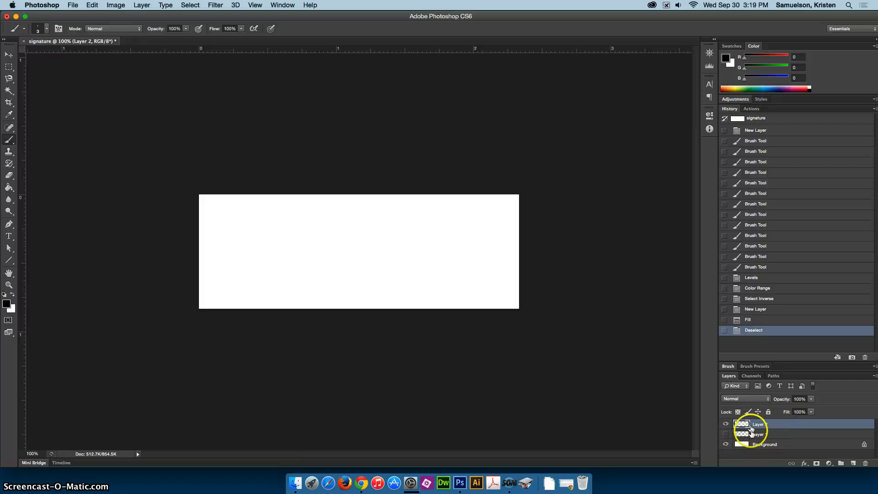
click(726, 434)
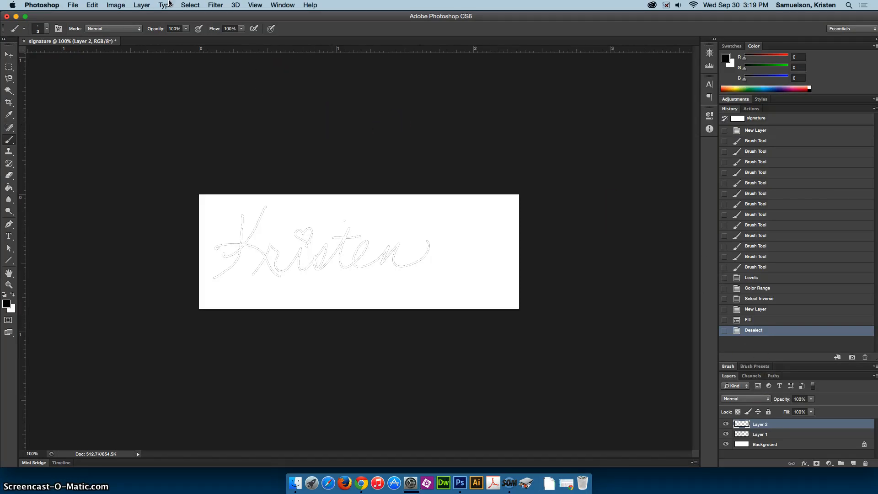
Create a new 870 x 870 pixel document at 300 pixels/inch with a white background, named with the number 1, the surname and spirograph.
click(73, 5)
click(79, 15)
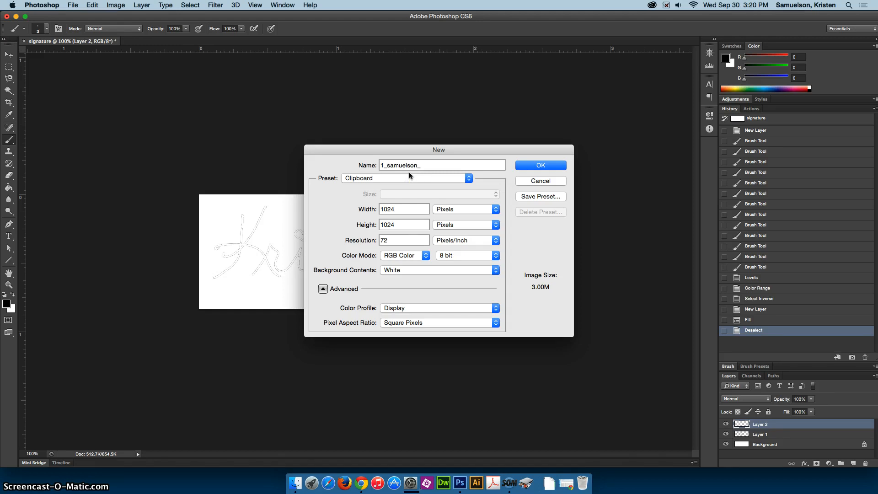
text(graph)
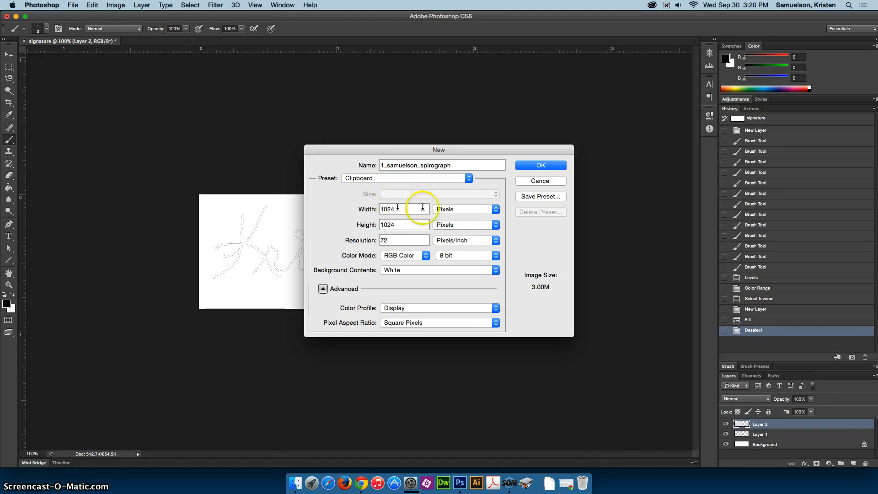
double_click(386, 209)
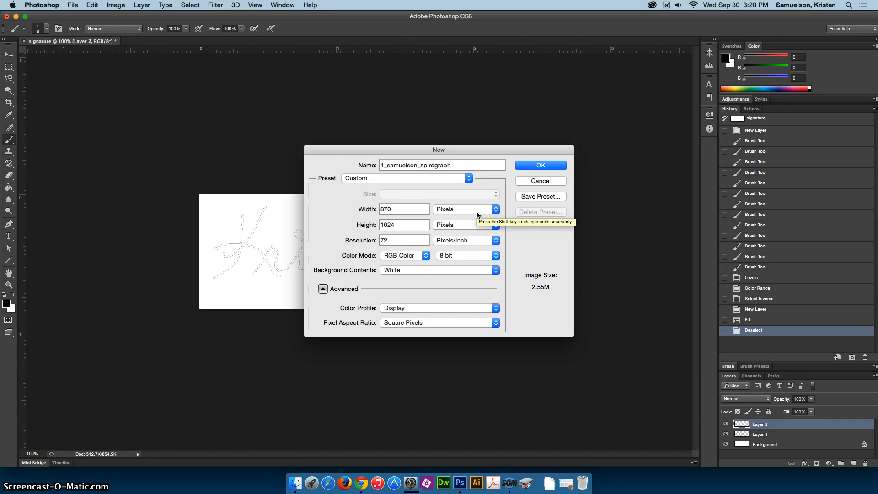
key(Tab)
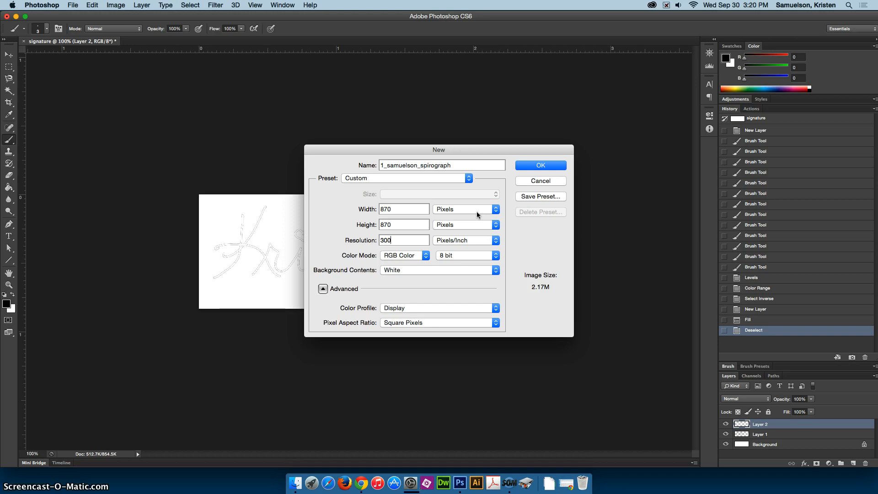
click(549, 168)
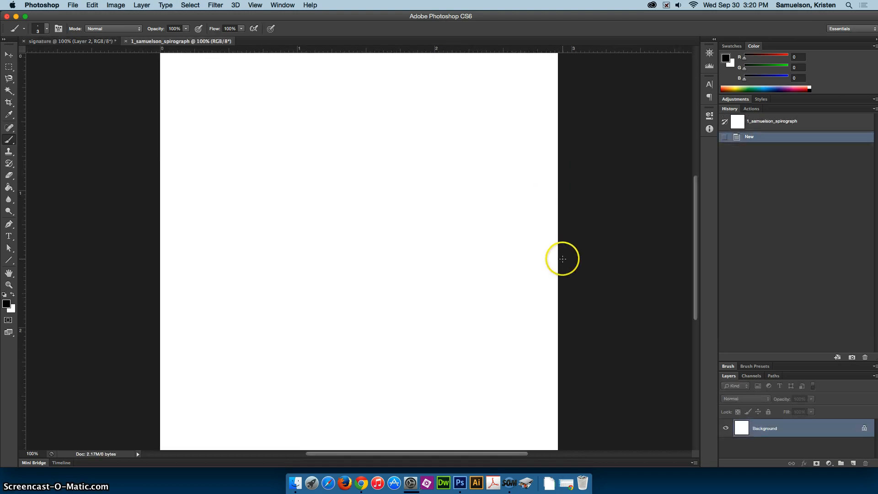
Fill the new spirograph document's background with black using the Paint Bucket.
key(super+minus)
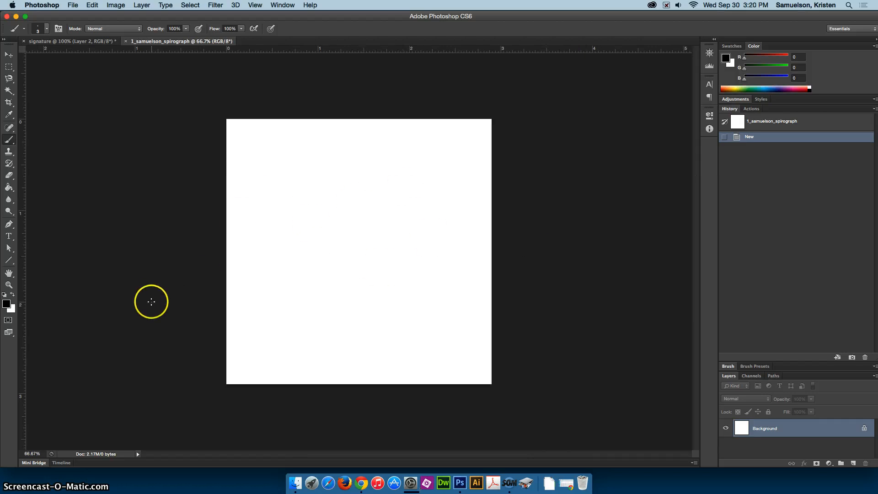
click(9, 188)
click(348, 246)
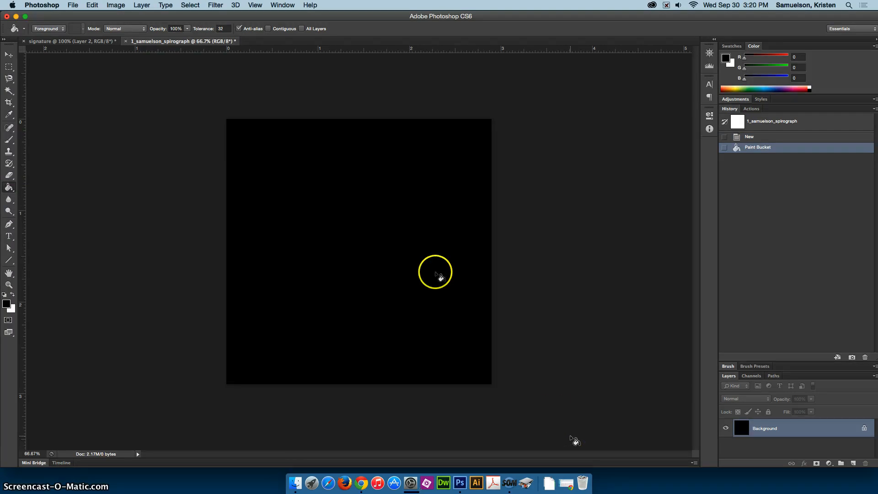
Save the signature document as signature.psd with its layers in the Photoshop folder inside my_work_2015-16.
click(84, 42)
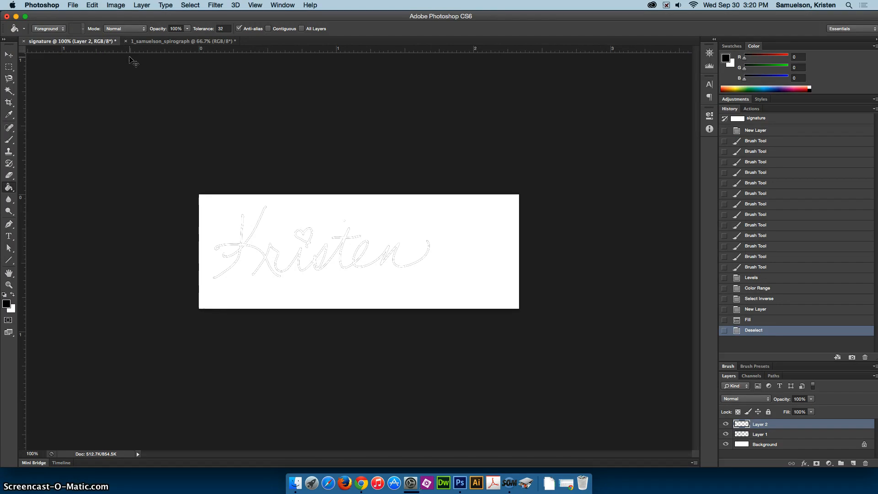
key(shift+super+s)
click(399, 78)
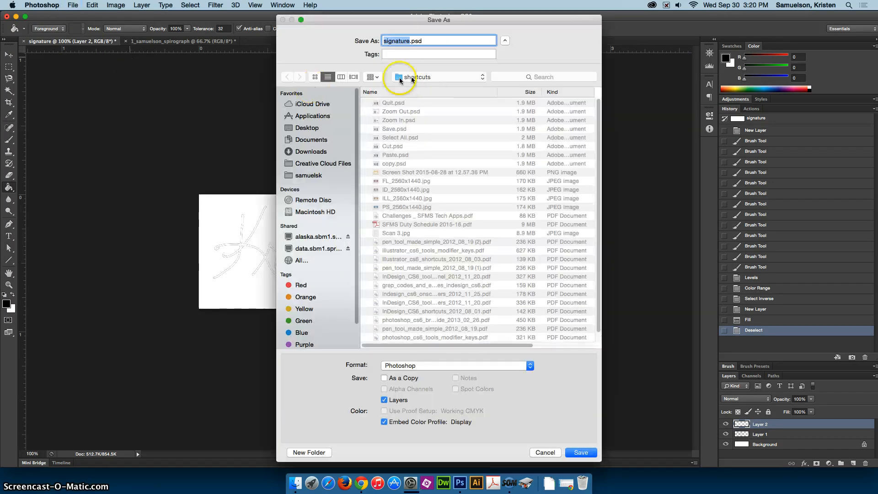
click(317, 127)
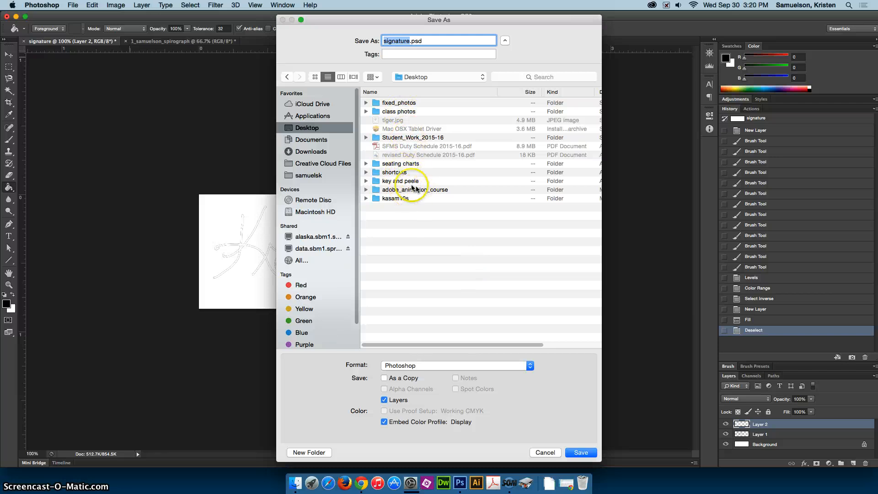
double_click(402, 198)
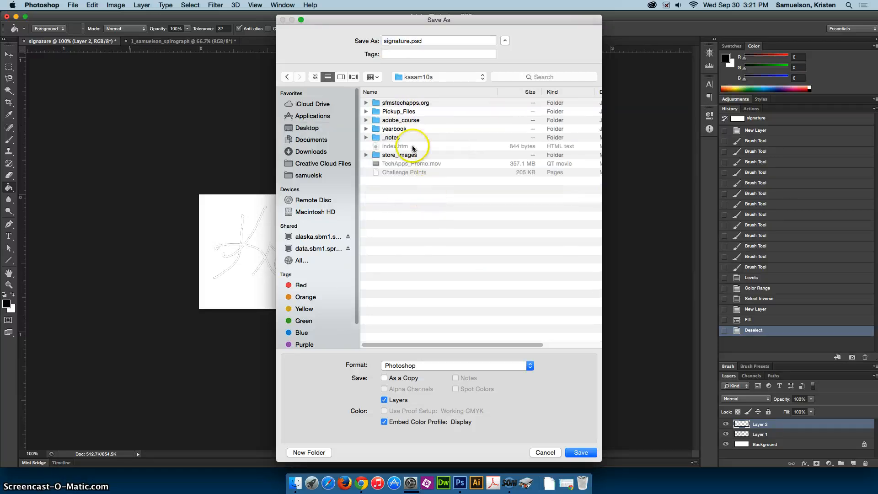
double_click(400, 103)
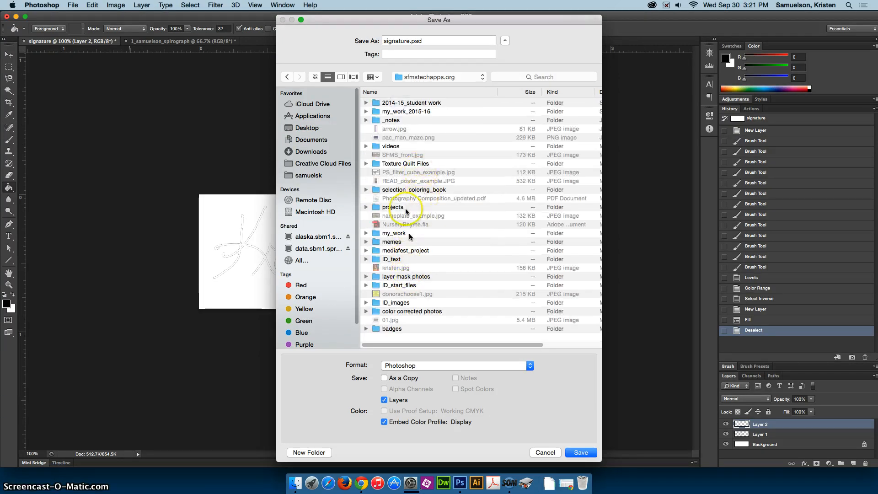
double_click(411, 112)
double_click(402, 111)
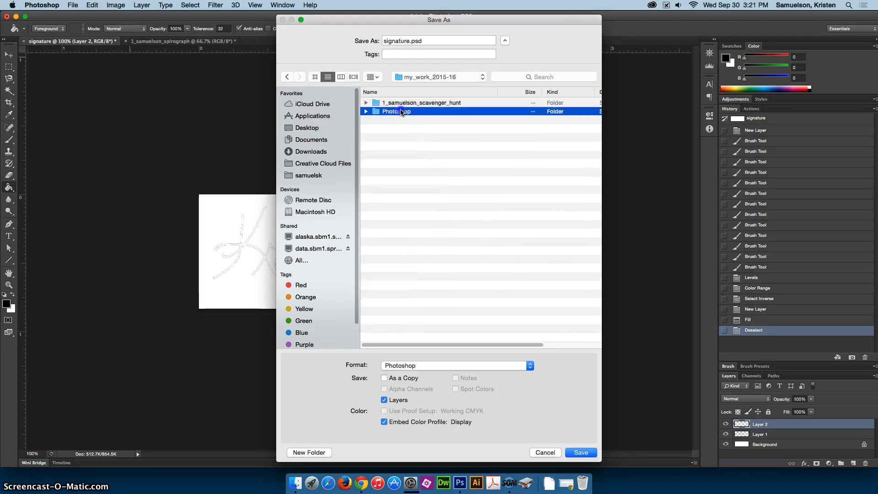
click(580, 452)
click(548, 202)
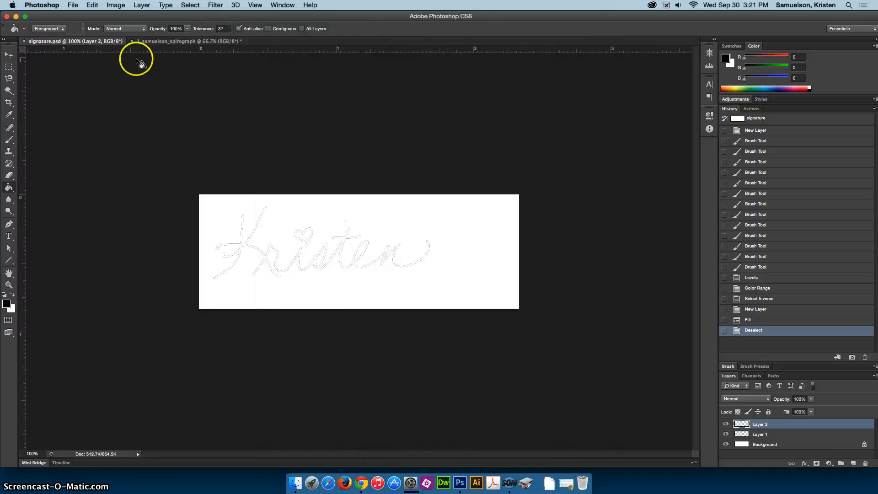
Duplicate the white signature layer into the spirograph document and close signature.psd.
right_click(781, 424)
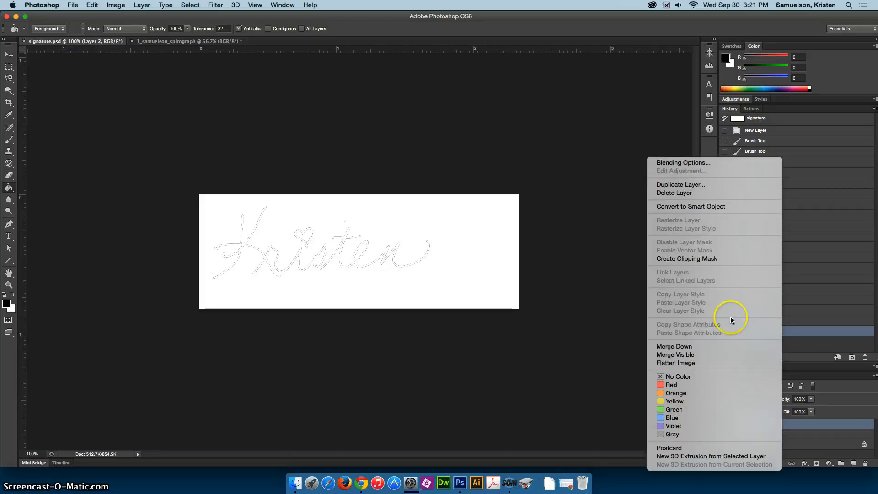
click(681, 185)
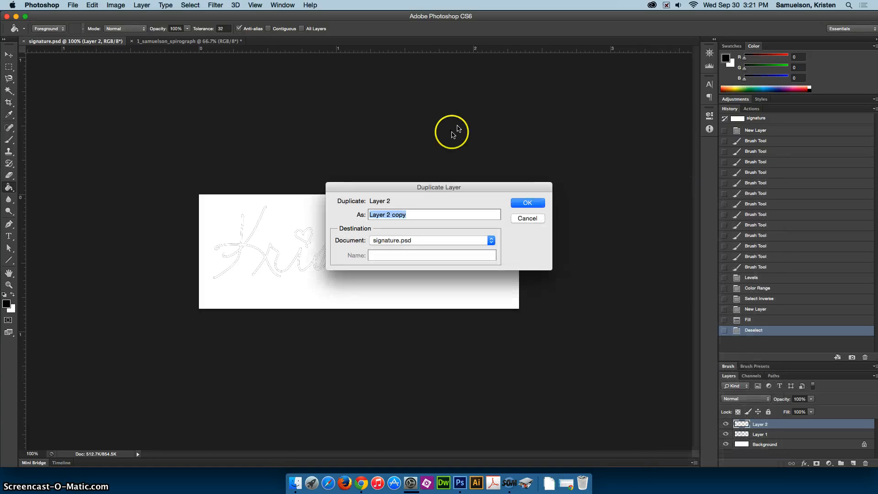
click(396, 241)
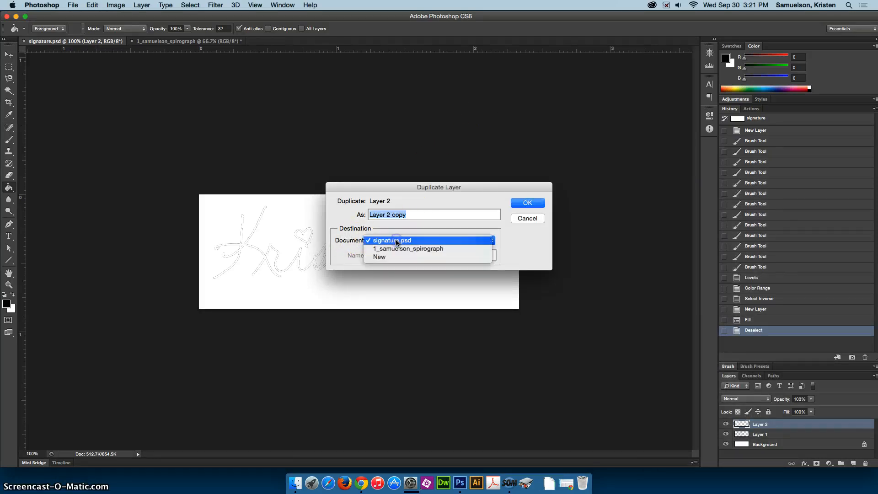
click(396, 249)
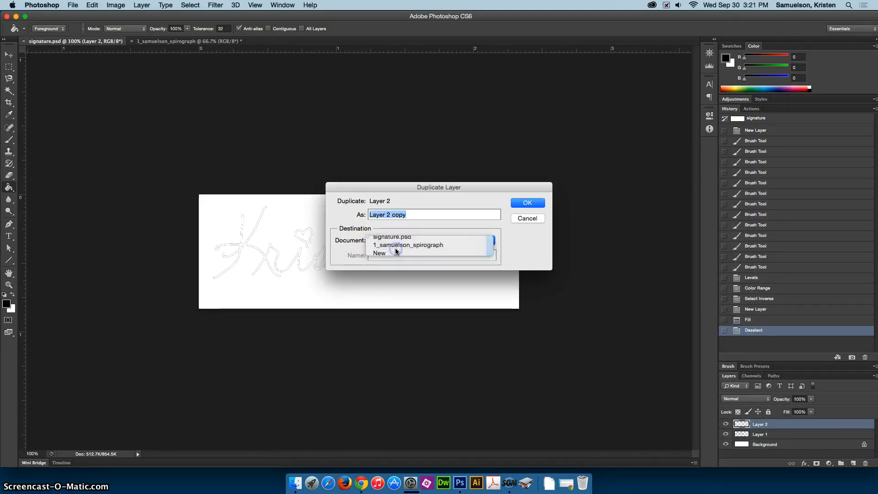
click(527, 202)
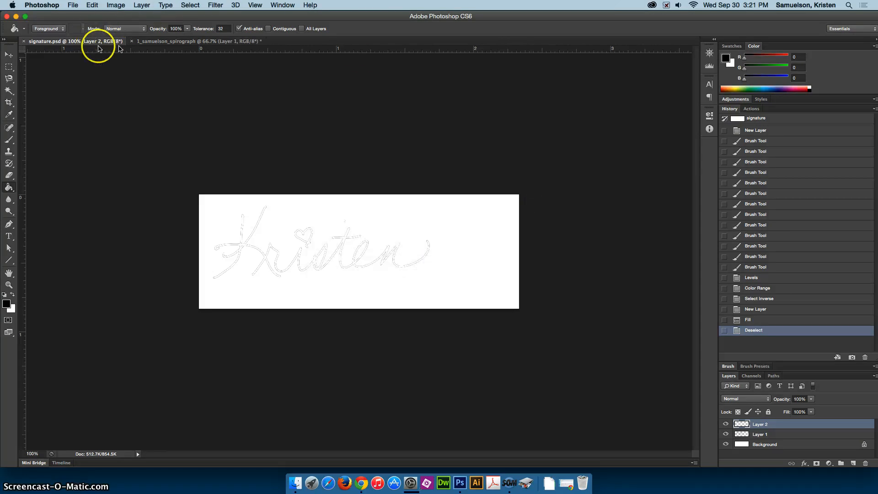
click(23, 41)
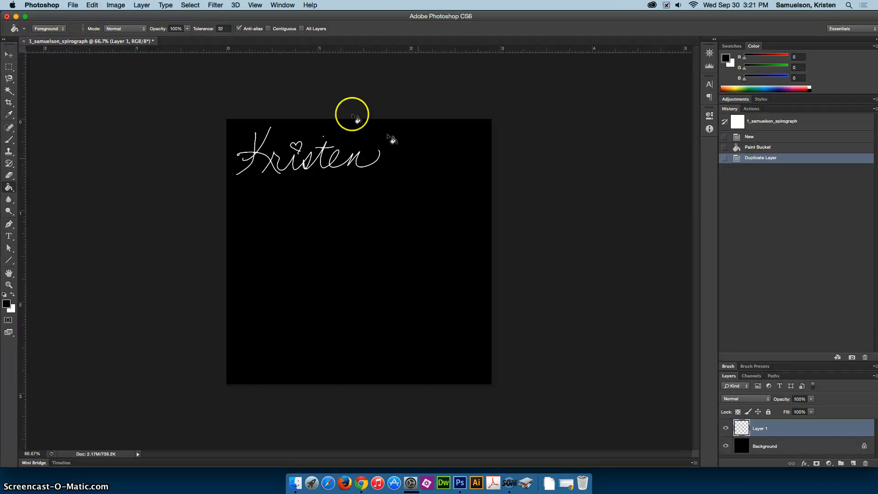
Nudge the signature layer down and to the right with the Move tool until its centre is at about X 528.5, Y 385 px.
click(8, 55)
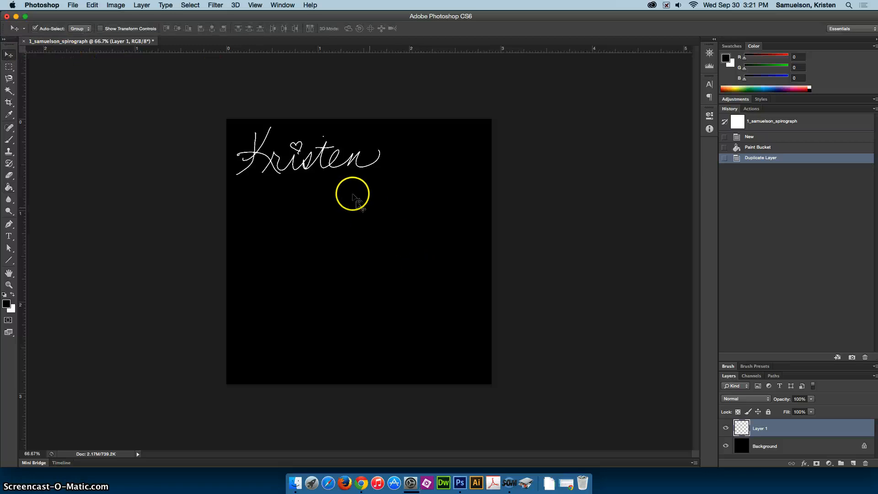
click(354, 168)
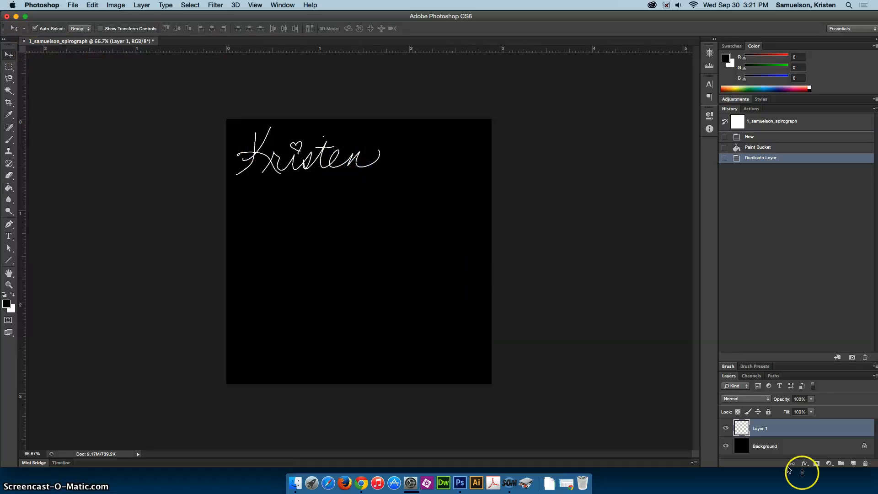
key(shift+Down)
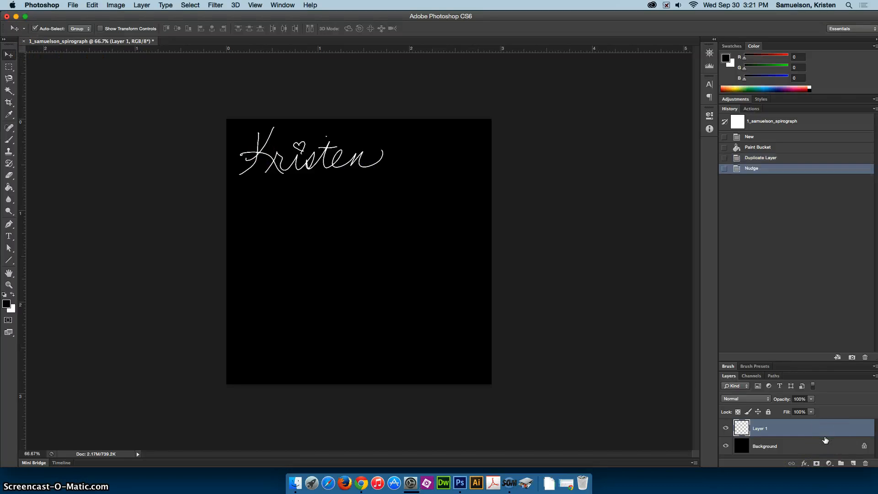
key(shift+Right)
key(shift+Right)
key(shift+Right)
key(shift+Right)
key(shift+Right)
key(shift+Right)
key(shift+Right)
key(shift+Down)
key(shift+Down)
key(shift+Down)
key(shift+Down)
key(shift+Down)
key(shift+Down)
key(shift+Down)
key(shift+Down)
key(shift+Down)
key(shift+Down)
key(shift+Down)
key(shift+Down)
key(shift+Down)
key(shift+Down)
key(shift+Down)
key(shift+Down)
key(shift+Down)
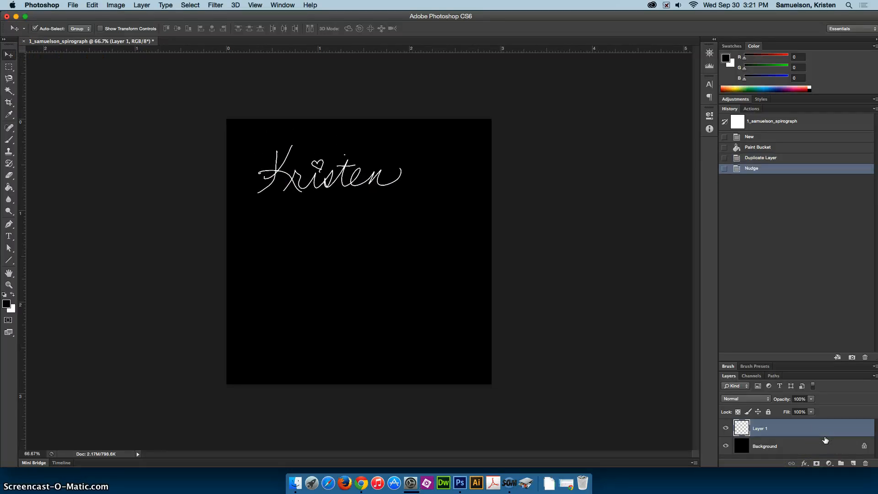
key(shift+Down)
key(shift+Down)
key(shift+Down)
key(shift+Down)
key(shift+Down)
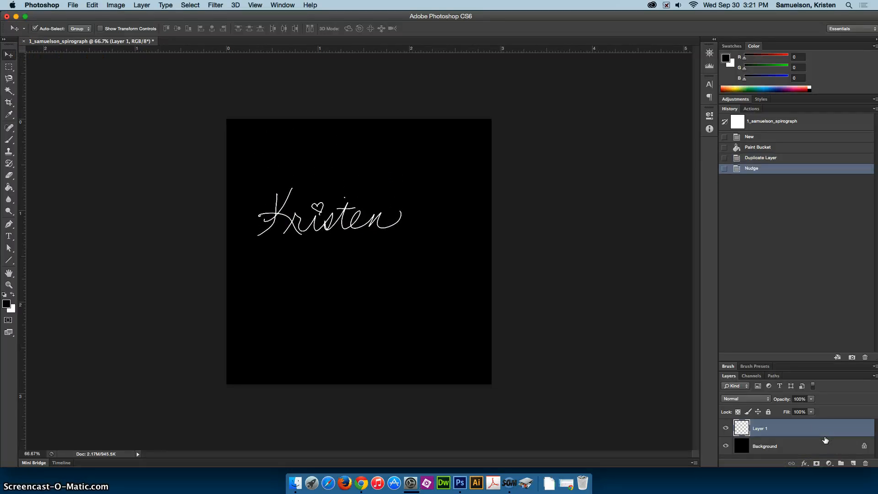
key(shift+Right)
key(shift+Right)
key(shift+Right)
key(shift+Right)
key(shift+Right)
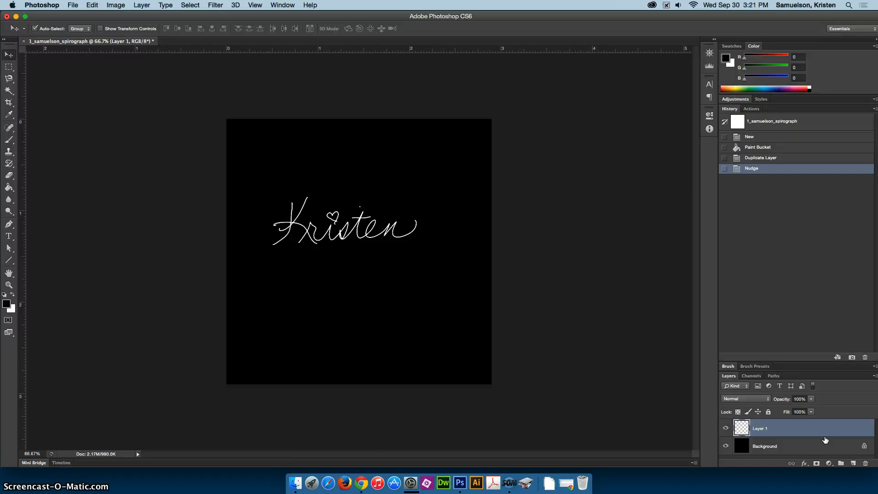
key(shift+Down)
key(shift+Down)
key(shift+Down)
key(shift+Down)
key(shift+Down)
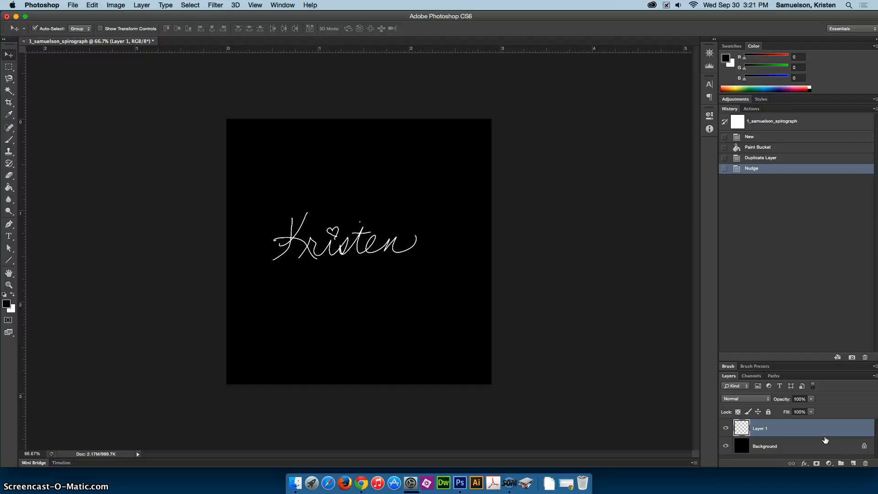
key(shift+Right)
key(shift+Right)
key(shift+Right)
key(shift+Right)
key(shift+Right)
key(shift+Right)
key(shift+Right)
key(shift+Right)
key(shift+Right)
key(shift+Right)
key(shift+Right)
key(shift+Right)
key(shift+Right)
key(shift+Right)
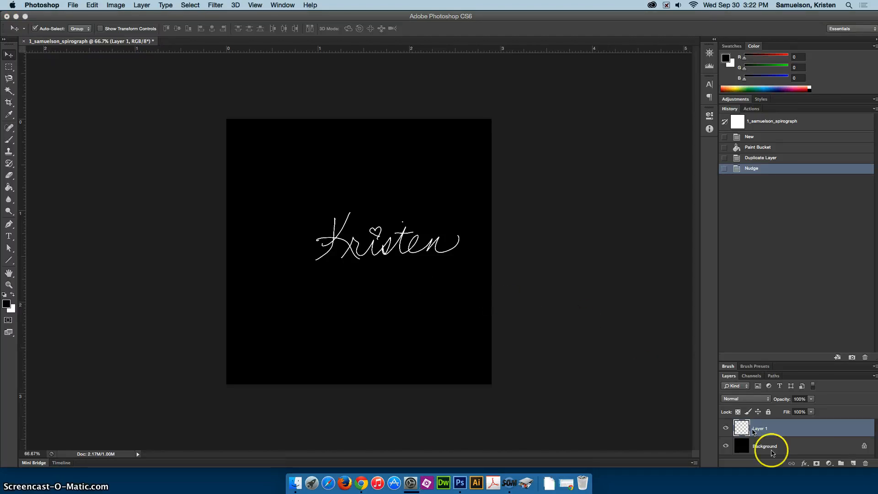
Enlarge the signature with Free Transform to about 118.6% width and 118.35% height, extending it toward its lower-left corner, and apply the transform.
click(775, 433)
key(super+t)
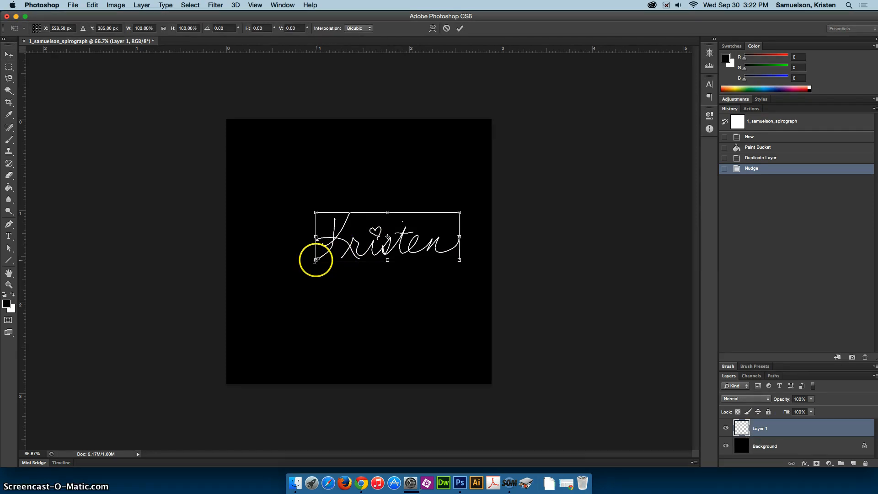
drag(316, 259, 289, 267)
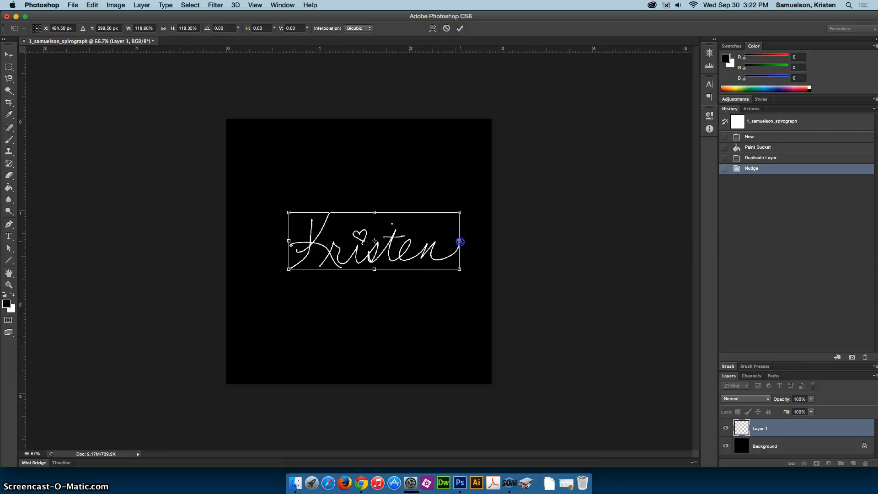
drag(460, 241, 531, 245)
key(super+z)
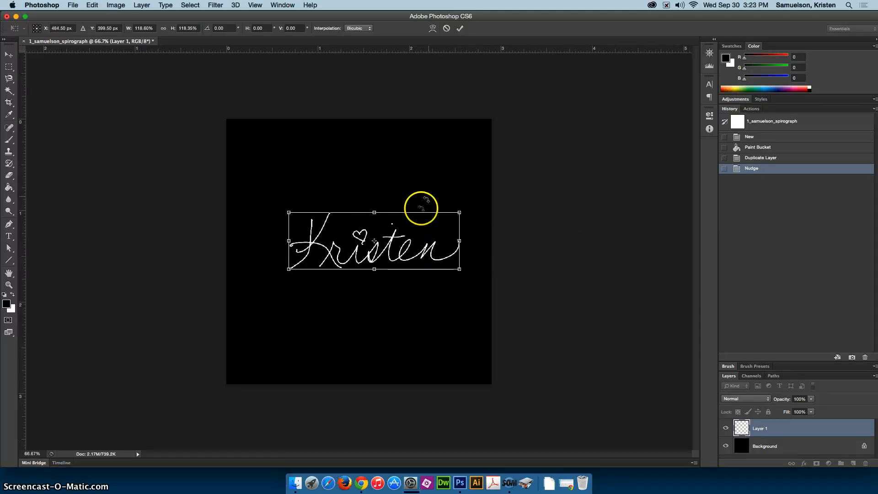
double_click(419, 254)
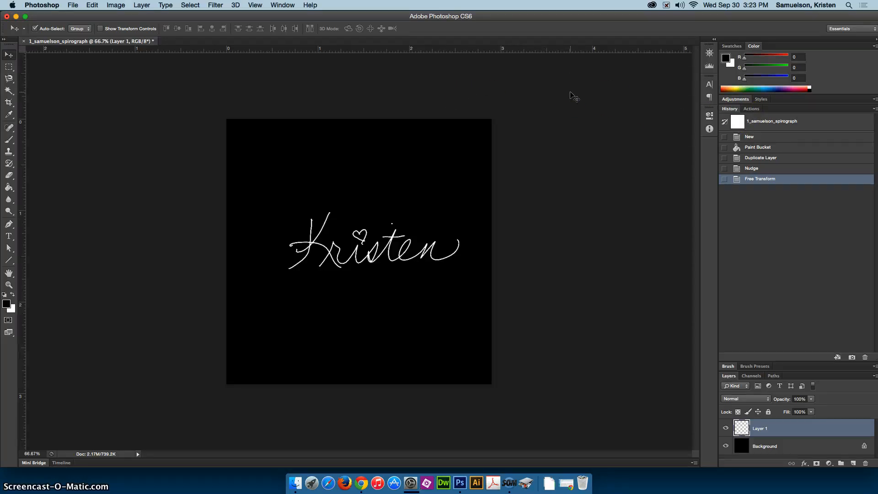
Show the list of Actions and expand the Default Actions set.
click(286, 5)
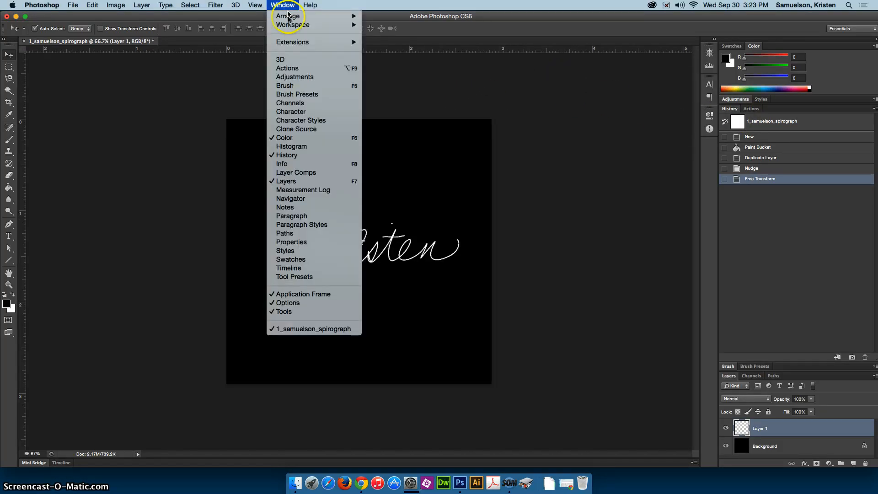
click(288, 70)
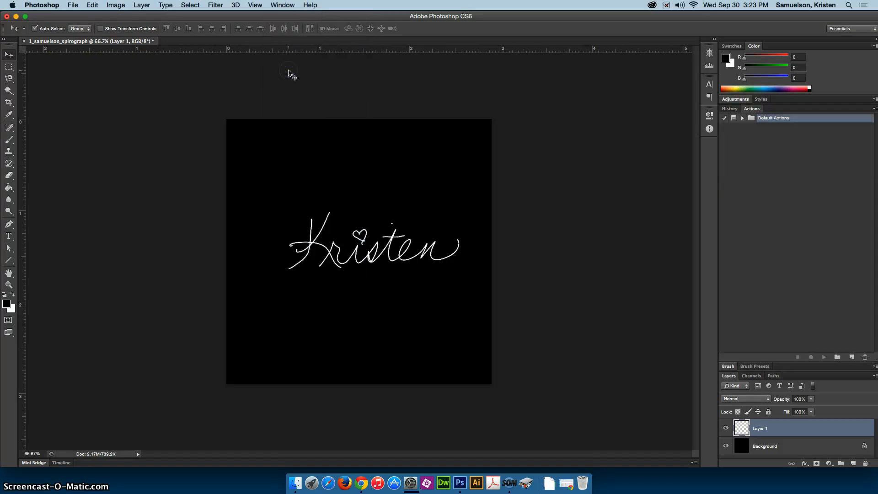
click(742, 118)
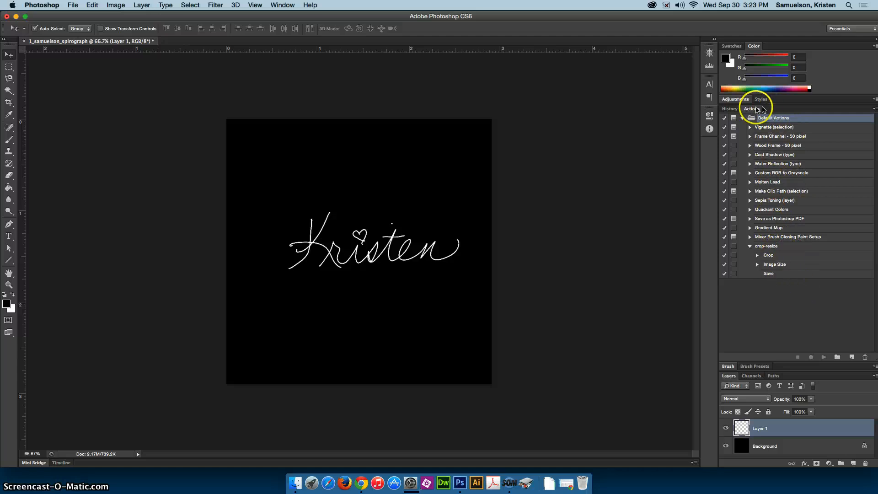
Collapse the Default Actions set and create a new action set named spirograph.
click(743, 118)
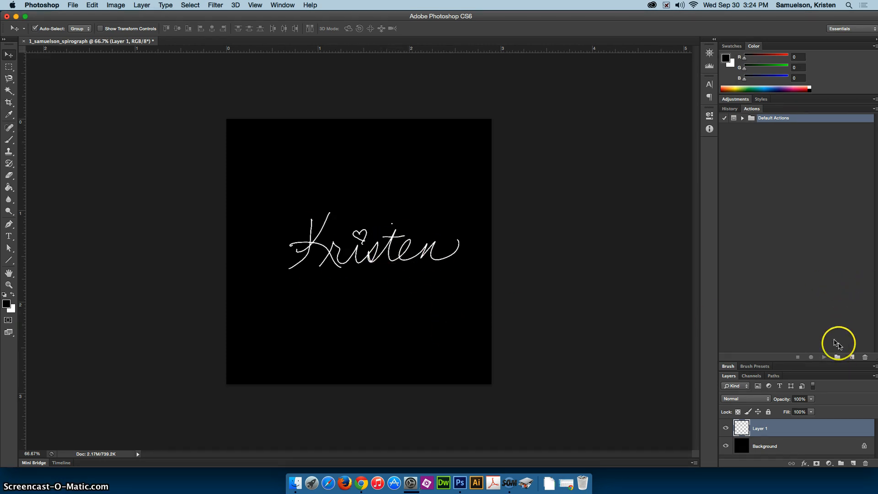
click(838, 359)
click(838, 358)
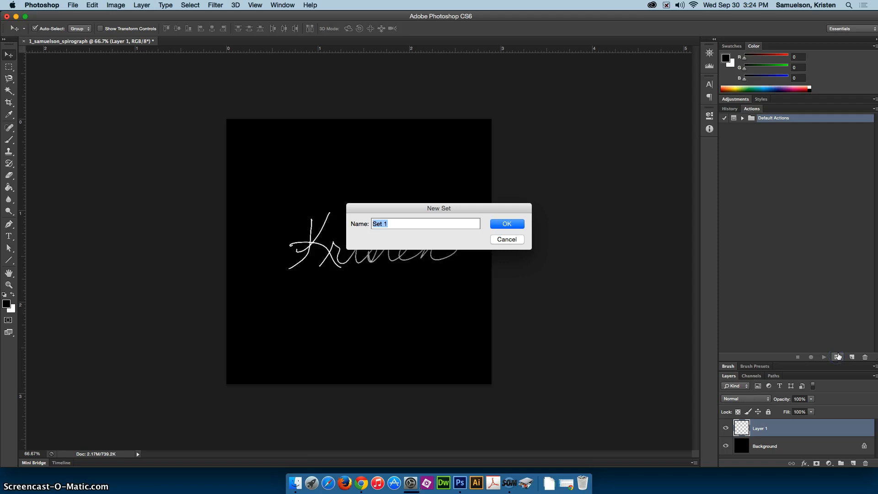
text(spirograph)
key(Return)
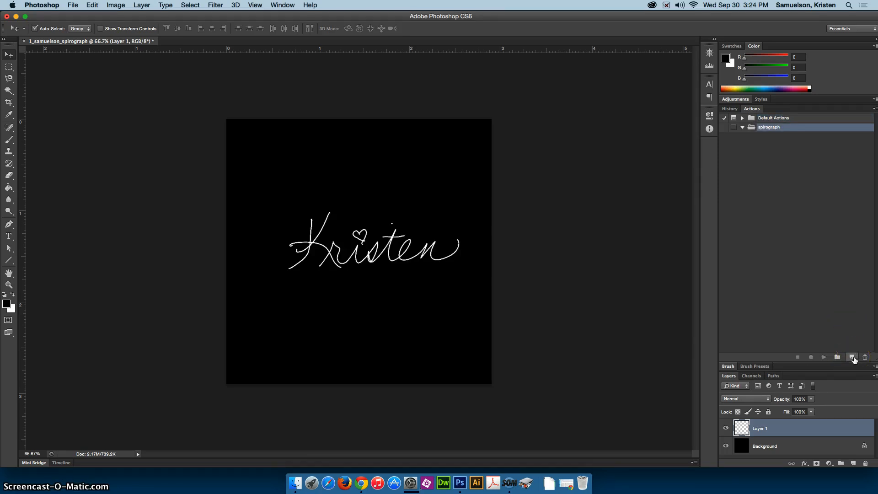
Create an action named spiro1 in the spirograph set and start recording it.
click(852, 358)
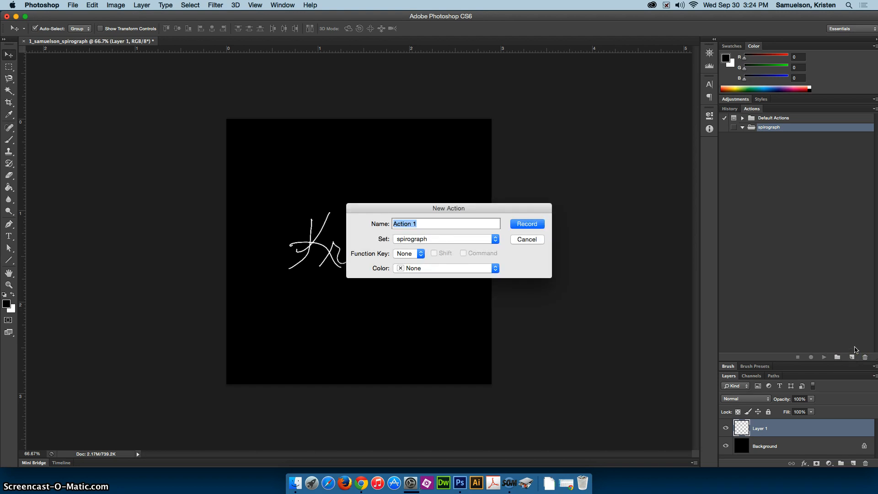
text(spiro1)
key(Return)
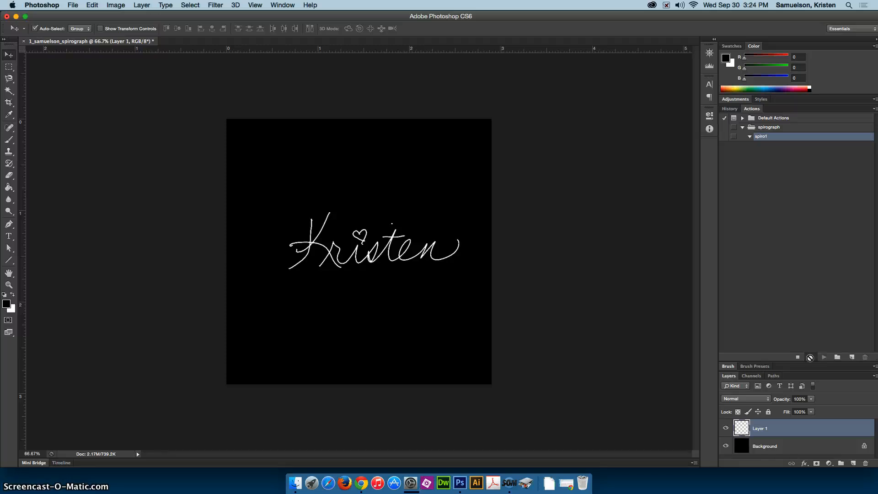
click(810, 358)
Duplicate the signature layer and, in Free Transform, move the copy's reference point onto the first letter, at X 289.49, Y 404.13 px.
key(super+j)
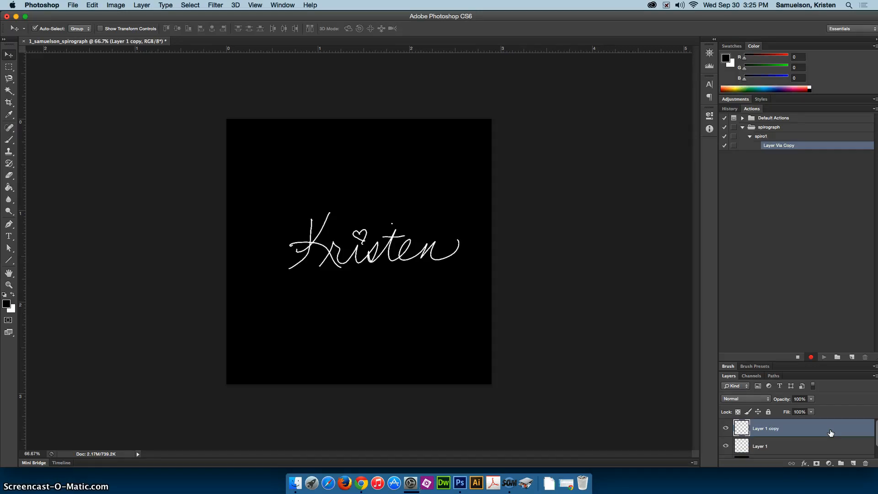
drag(821, 432, 778, 429)
key(super+t)
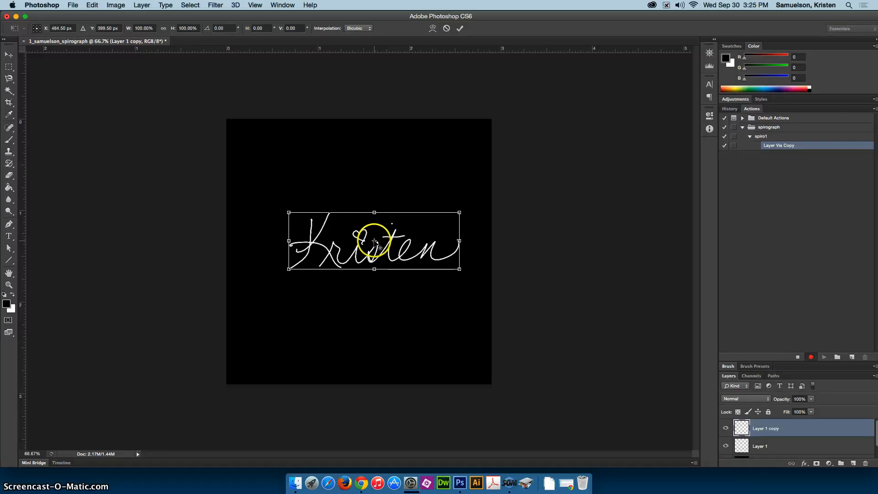
drag(374, 241, 317, 243)
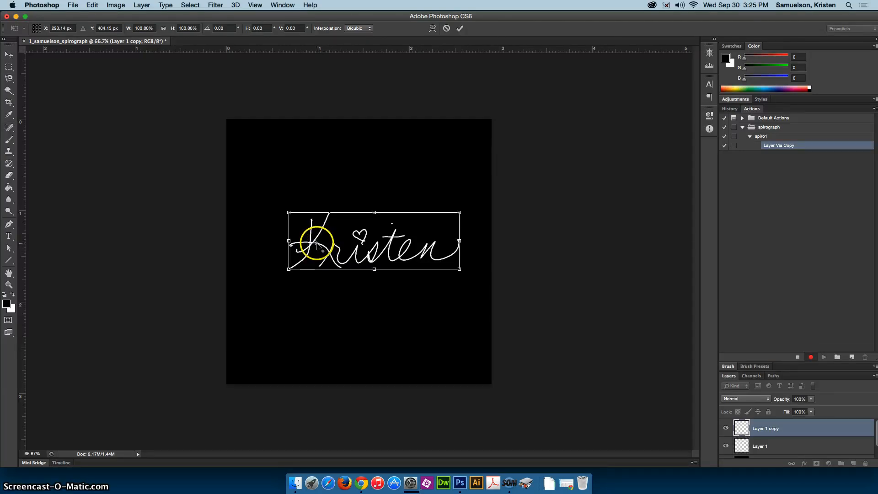
drag(317, 243, 314, 245)
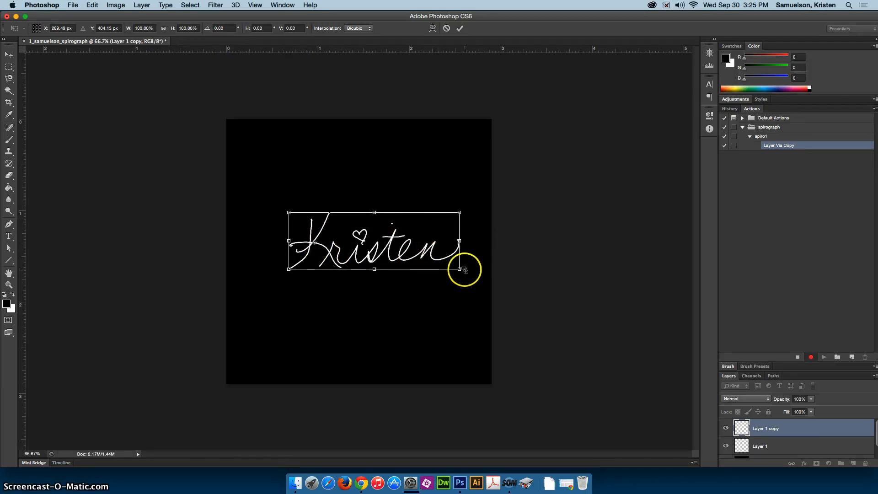
Set the signature copy's rotation to 20 degrees and apply the transform.
click(215, 27)
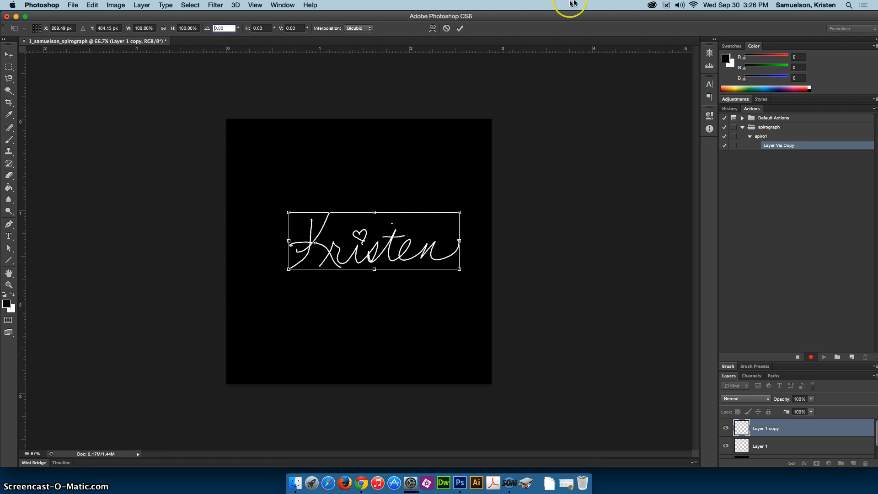
click(227, 28)
drag(226, 28, 202, 29)
click(219, 28)
key(super+a)
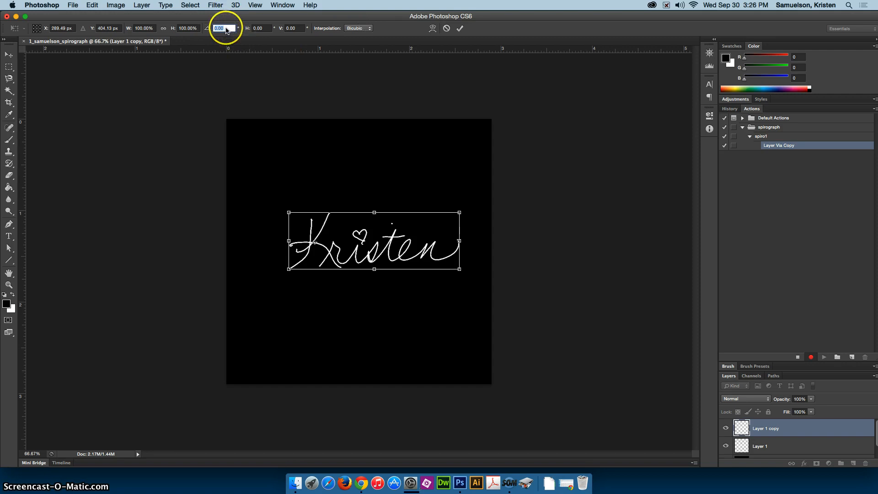
text(0.220)
drag(228, 28, 210, 30)
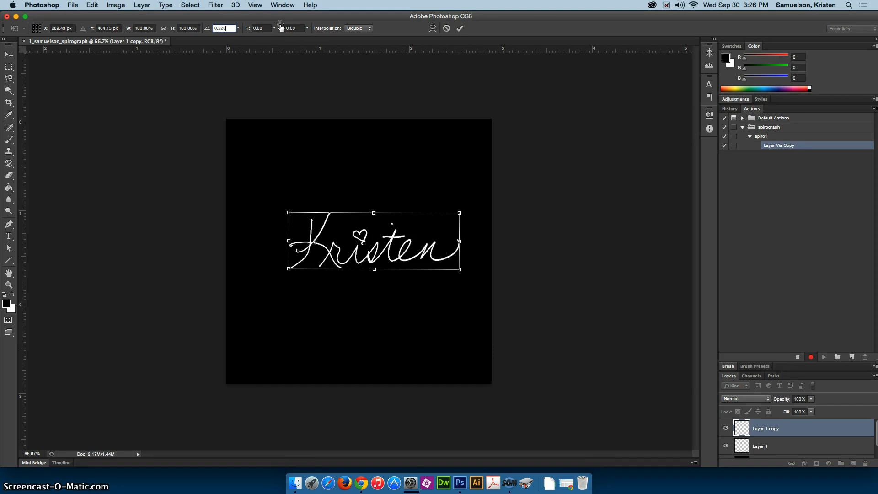
click(515, 305)
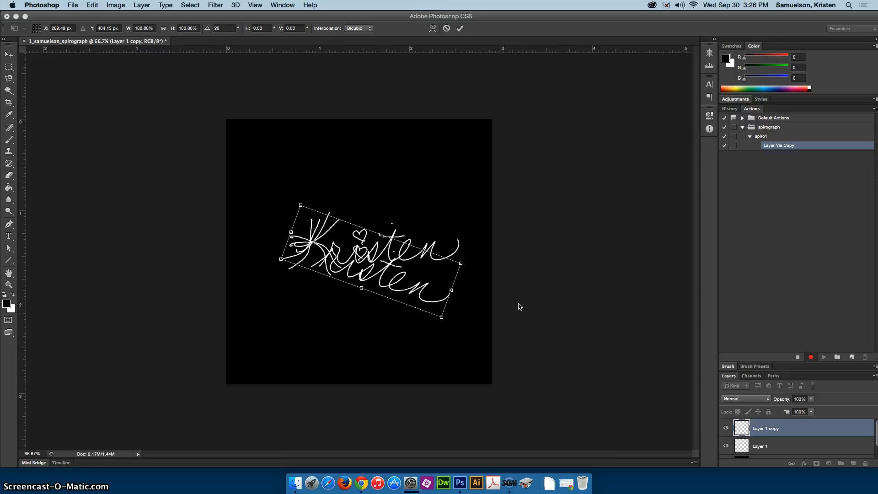
click(420, 294)
key(Return)
Repeat the rotation on 16 further duplicates of the signature, up to Layer 1 copy 17, to complete the full circle.
click(782, 405)
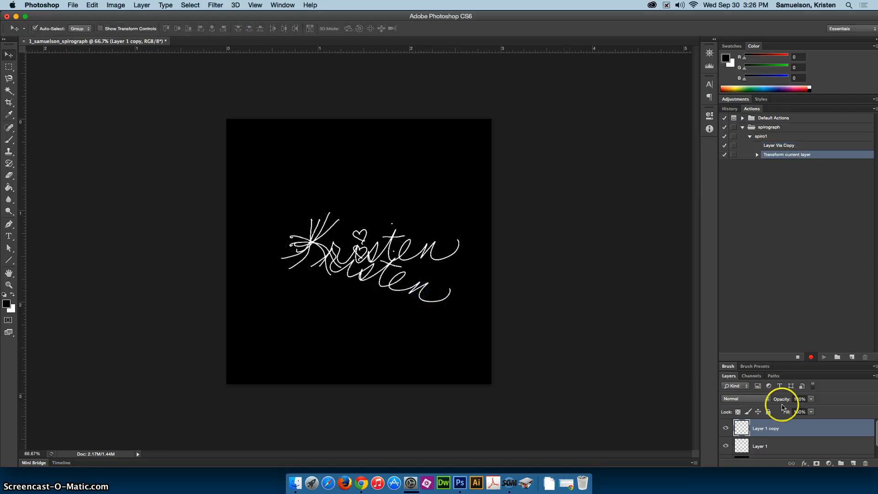
click(832, 436)
key(super+alt+shift+t)
key(super+alt+shift+t)
key(super+alt+shift+t)
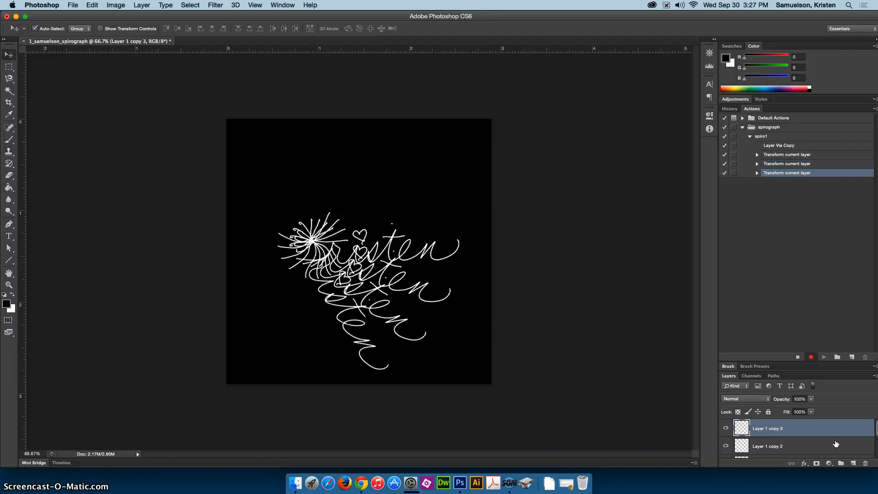
key(super+alt+shift+t)
key(super+alt+shift+t)
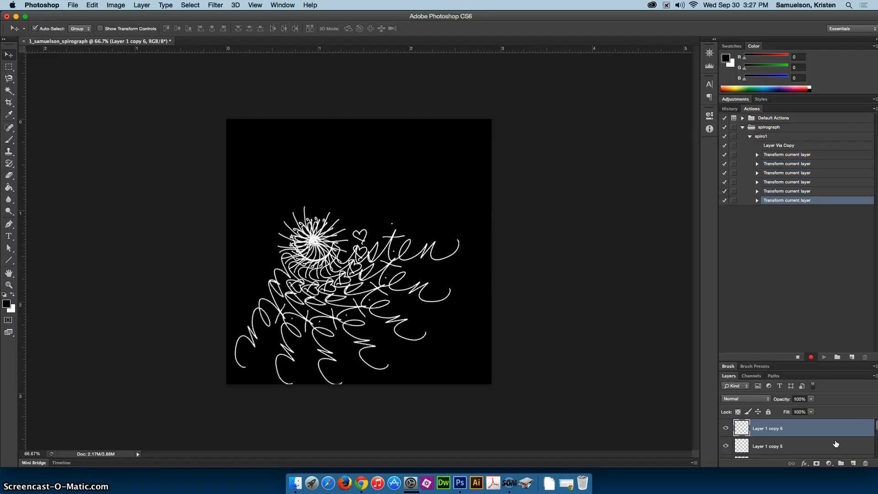
key(super+alt+shift+t)
key(super+alt+shift+t)
key(super+alt+shift+t)
key(super+alt+shift+t)
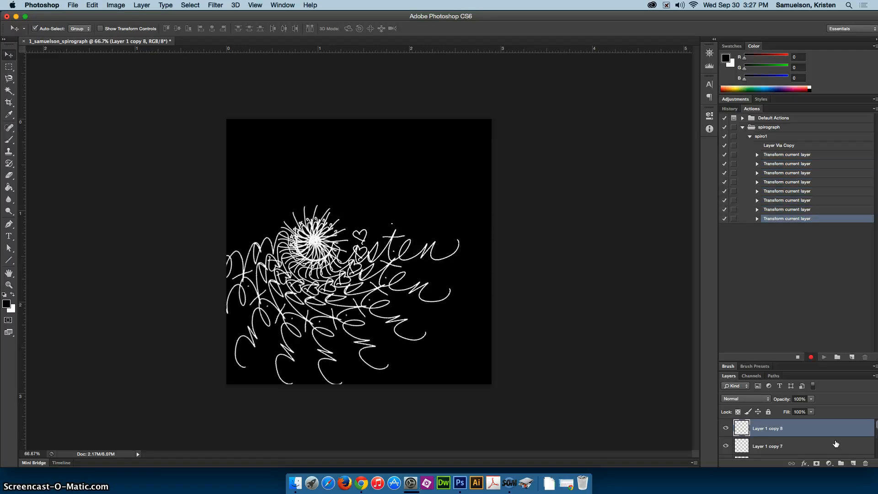
key(super+alt+shift+t)
key(super+alt+shift+t)
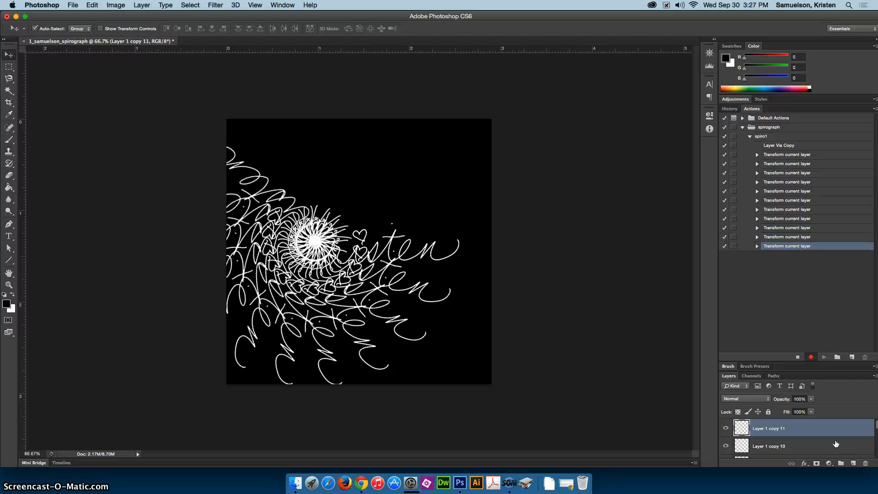
key(super+alt+shift+t)
key(super+alt+shift+t)
key(super+alt+shift+t)
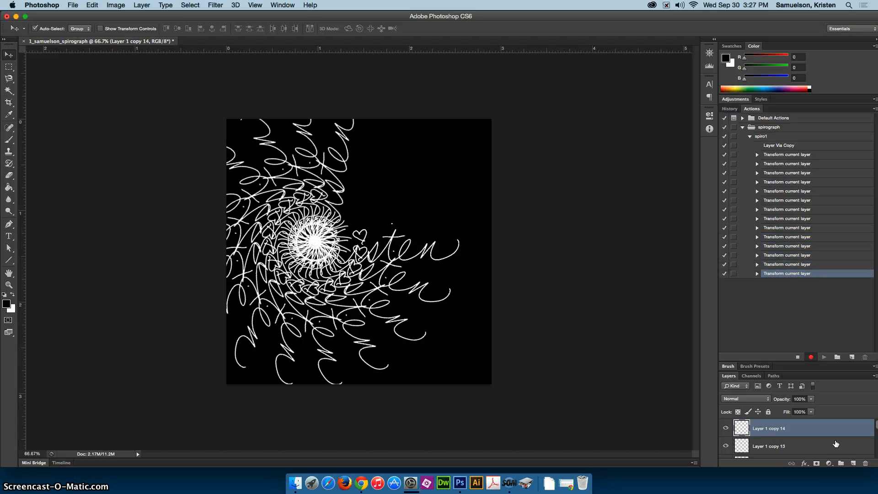
key(super+alt+shift+t)
key(super+alt+shift+t)
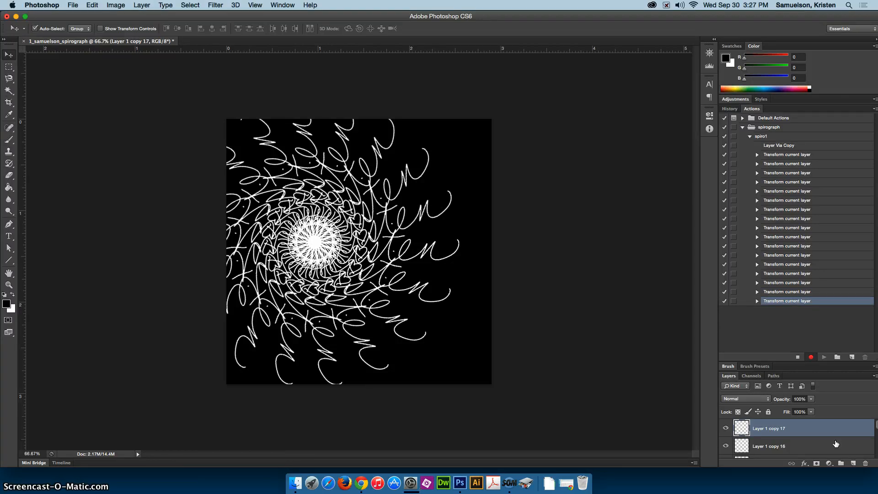
Select all signature layers from Layer 1 copy 17 down to Layer 1 and group them, leaving out the Background.
mouse_move(795, 378)
mouse_down()
mouse_move(782, 363)
mouse_move(778, 286)
mouse_up()
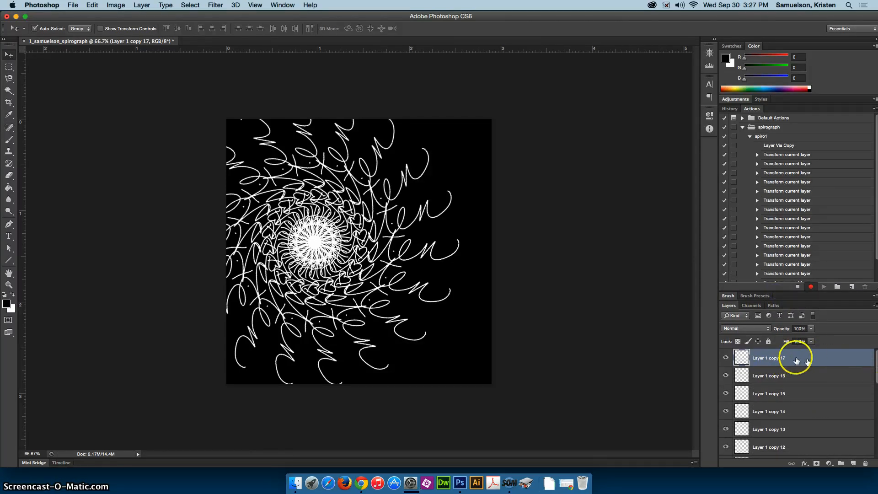
drag(877, 361, 877, 366)
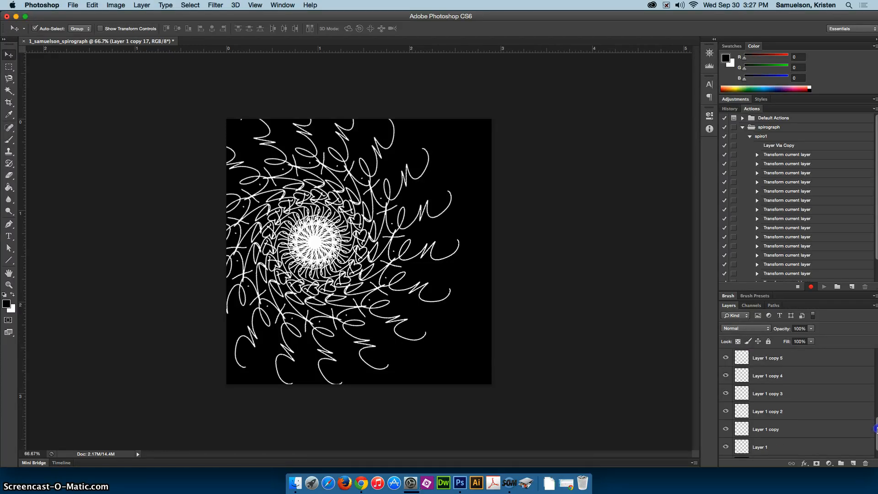
shift+click(787, 448)
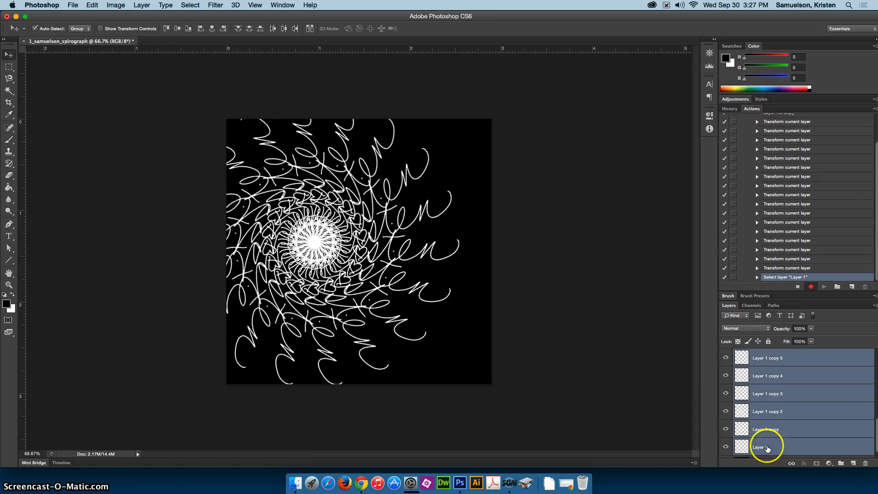
drag(877, 440, 876, 428)
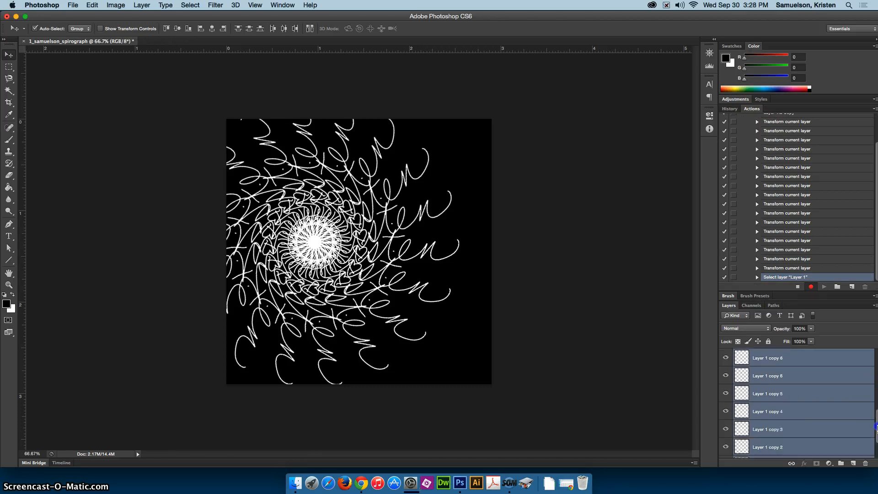
drag(876, 383, 876, 446)
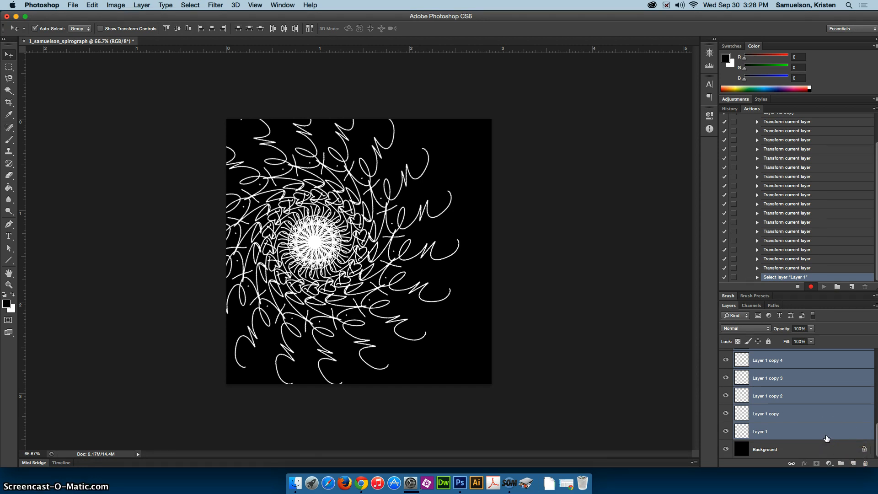
key(super+g)
click(804, 358)
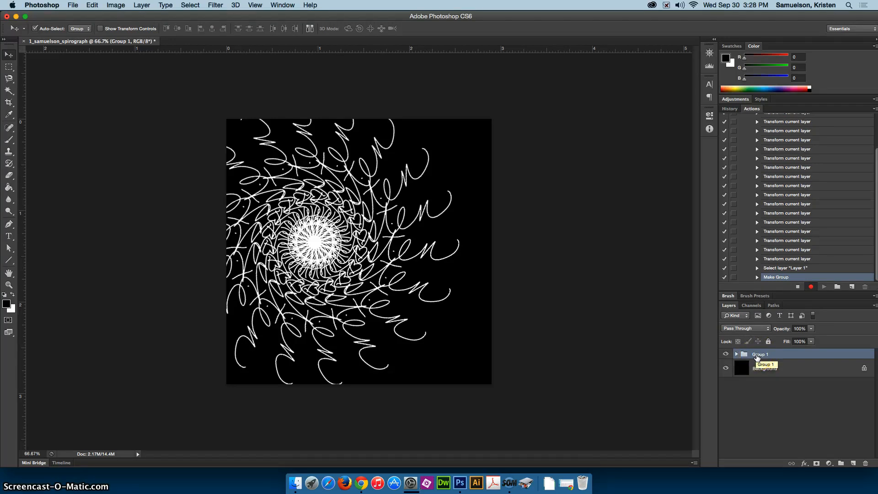
Select the whole canvas, align the signature group to its vertical and horizontal centers, and deselect.
super+click(756, 356)
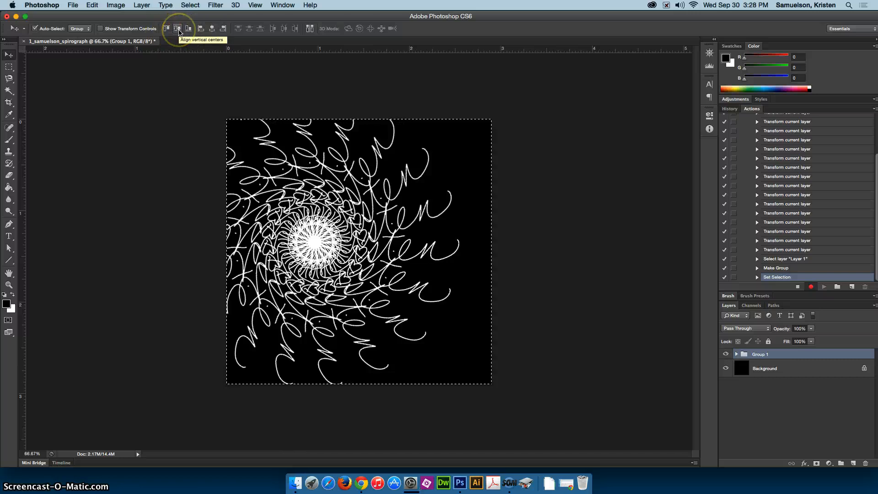
click(178, 29)
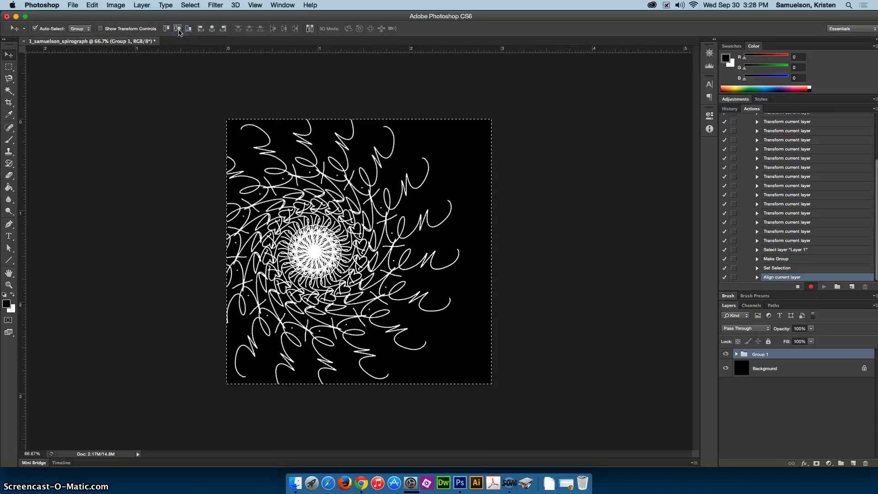
click(212, 29)
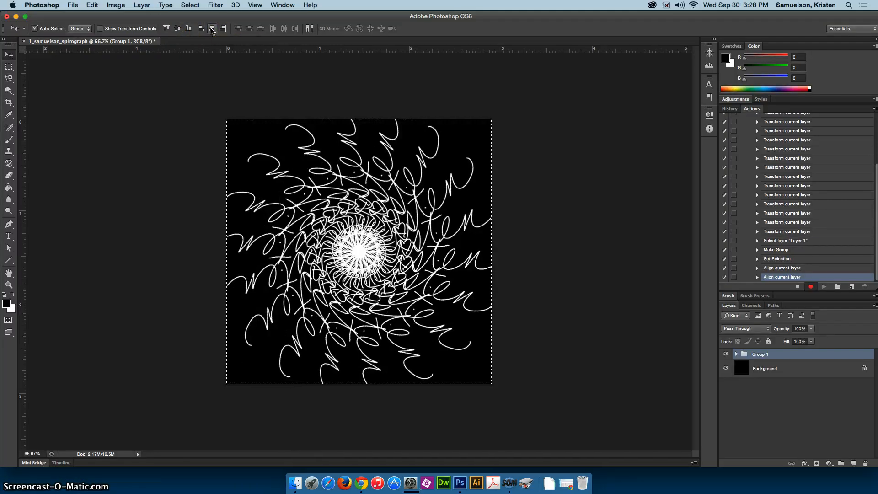
key(super+d)
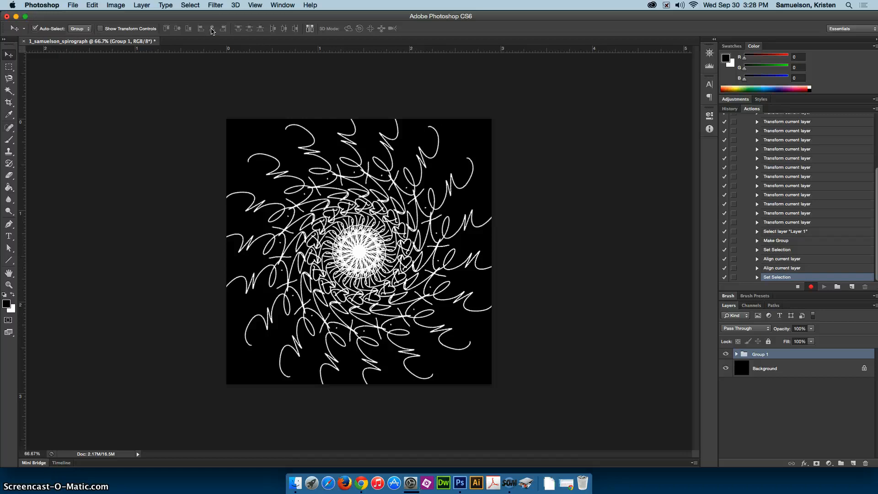
Add a Gradient fill layer above the signature group and set its style to Radial.
click(462, 483)
click(829, 463)
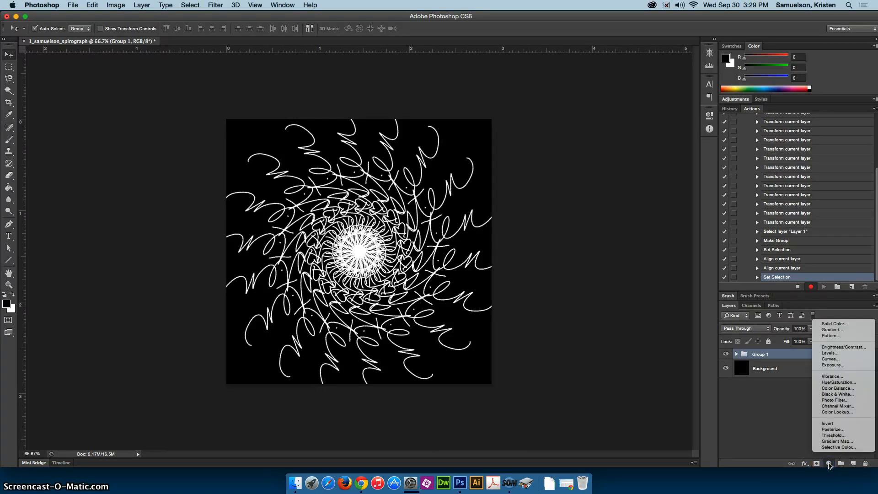
click(847, 331)
drag(451, 180, 592, 142)
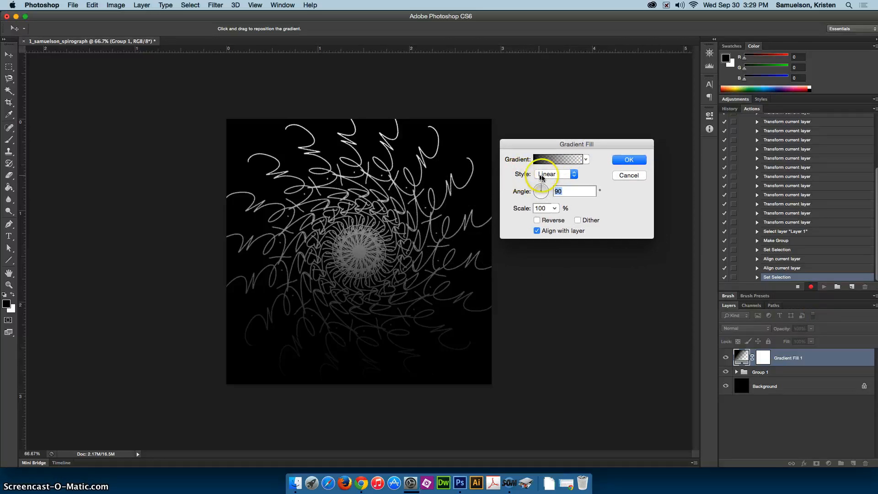
click(541, 177)
click(549, 181)
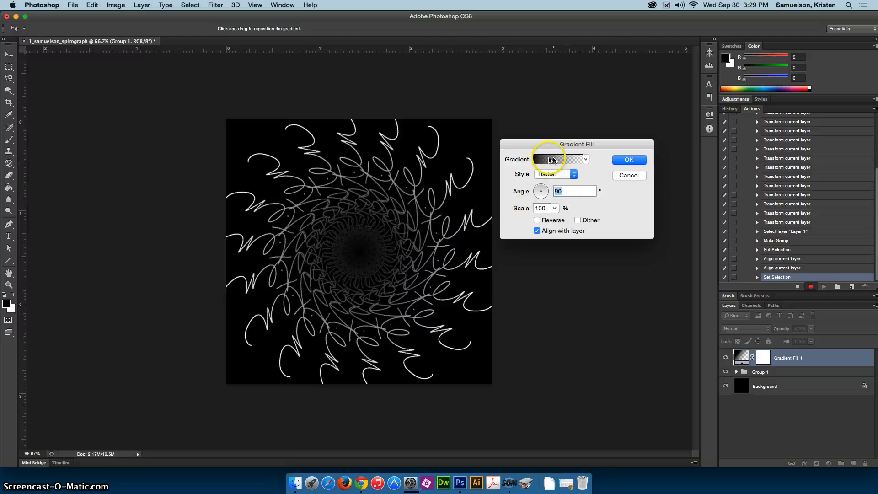
Apply the Magenta, Green, Yellow preset to the radial gradient fill and set its layer's blend mode to Multiply.
click(553, 160)
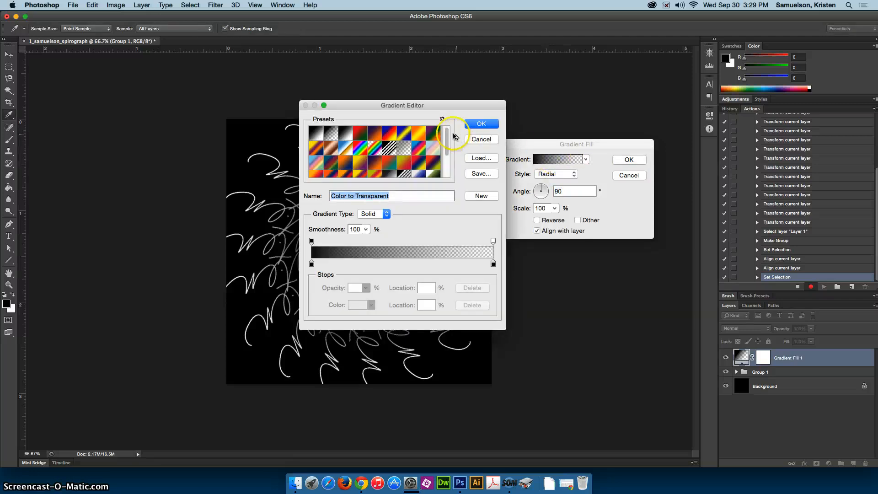
mouse_move(448, 136)
mouse_down()
mouse_move(450, 160)
mouse_move(449, 143)
mouse_up()
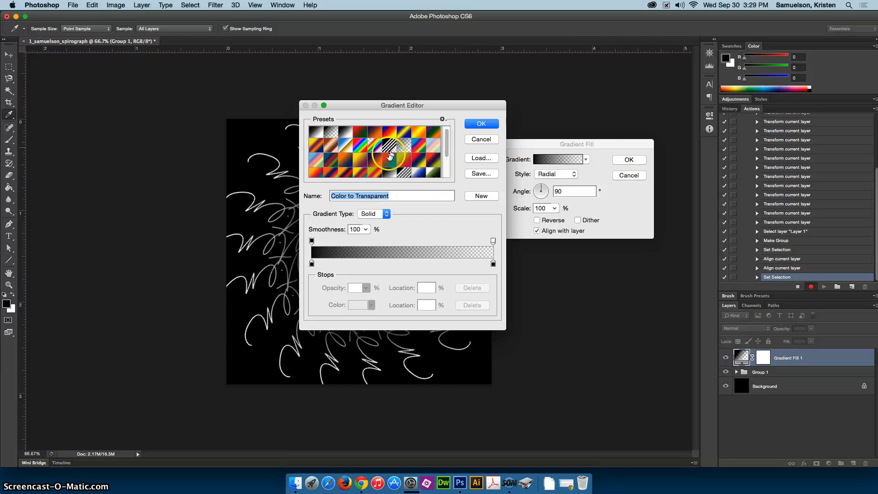
click(443, 120)
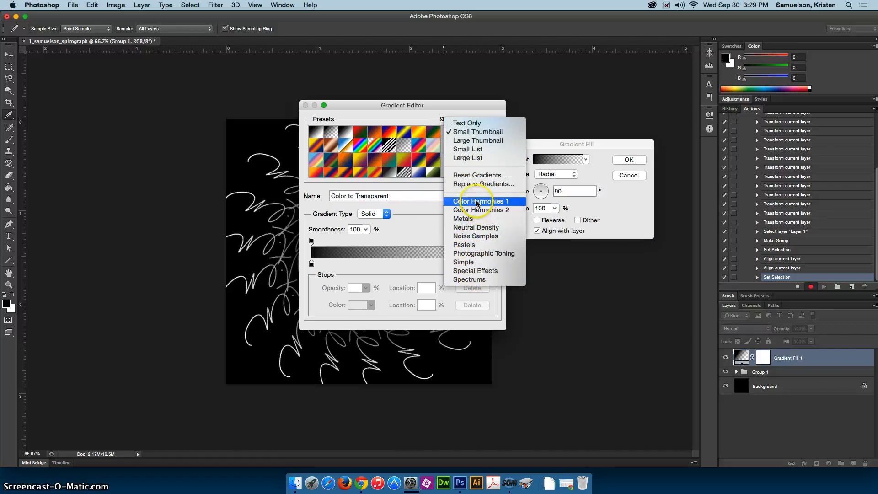
click(403, 171)
drag(447, 144, 446, 178)
click(329, 158)
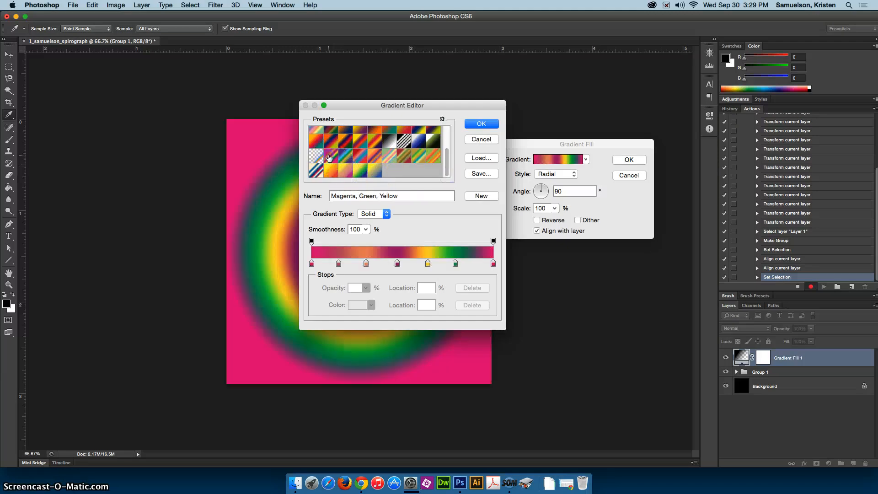
click(346, 158)
click(335, 158)
click(486, 127)
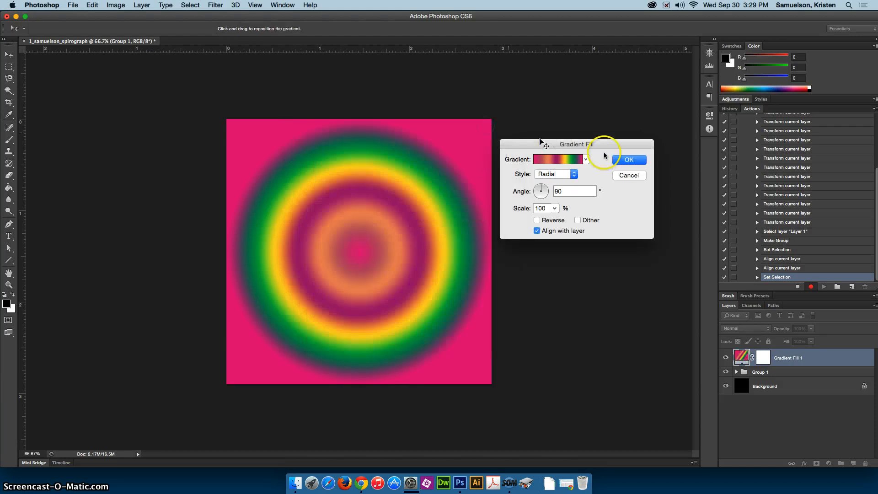
click(631, 161)
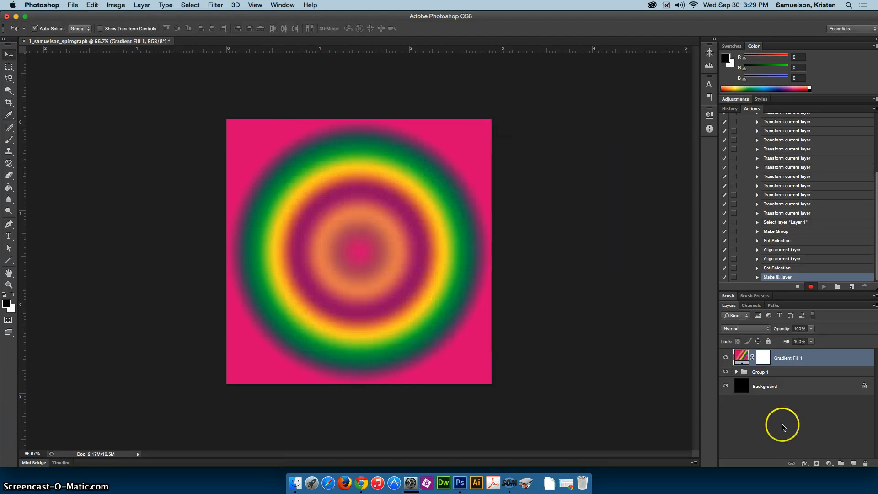
click(737, 329)
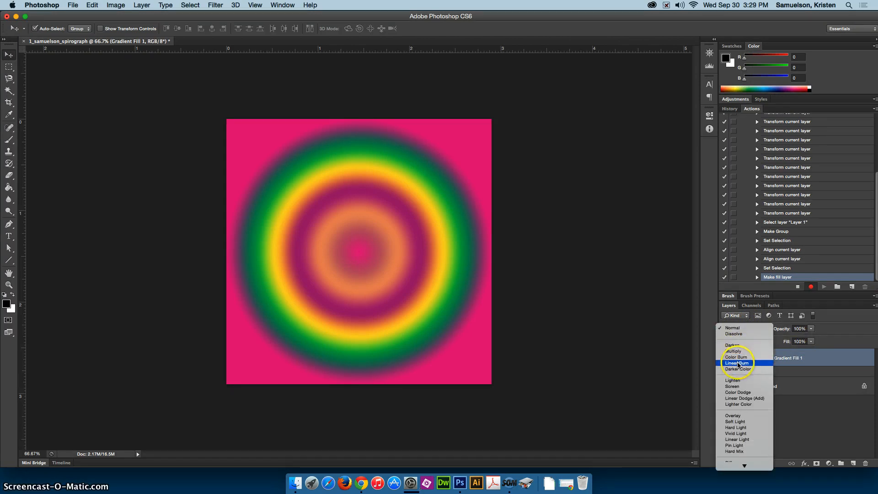
click(737, 351)
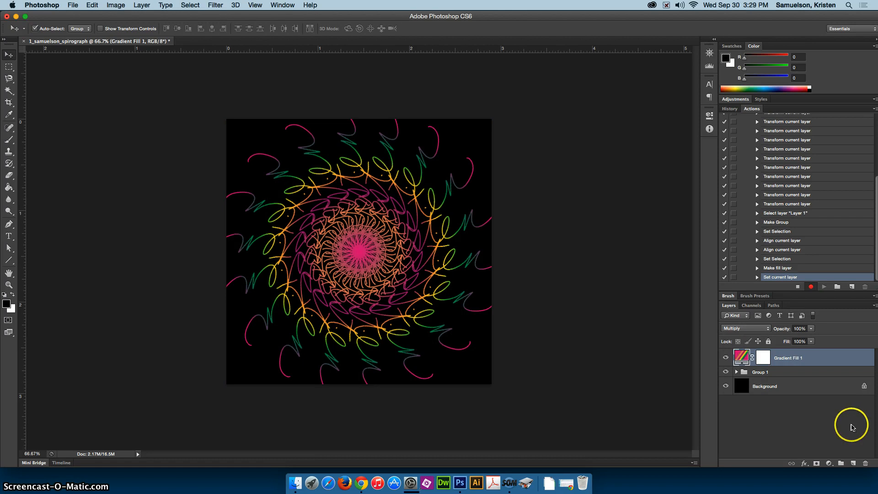
Stop recording the spirograph action and collapse the spirograph action set.
click(797, 287)
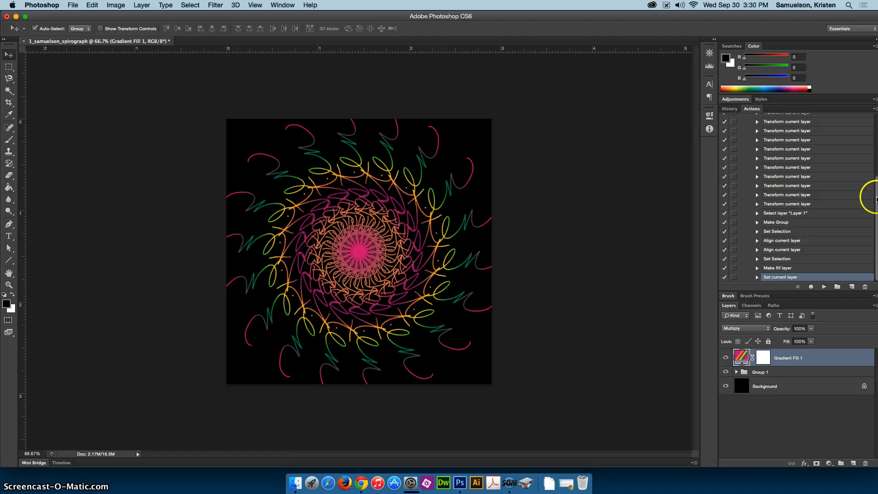
scroll(877, 204, up, 10)
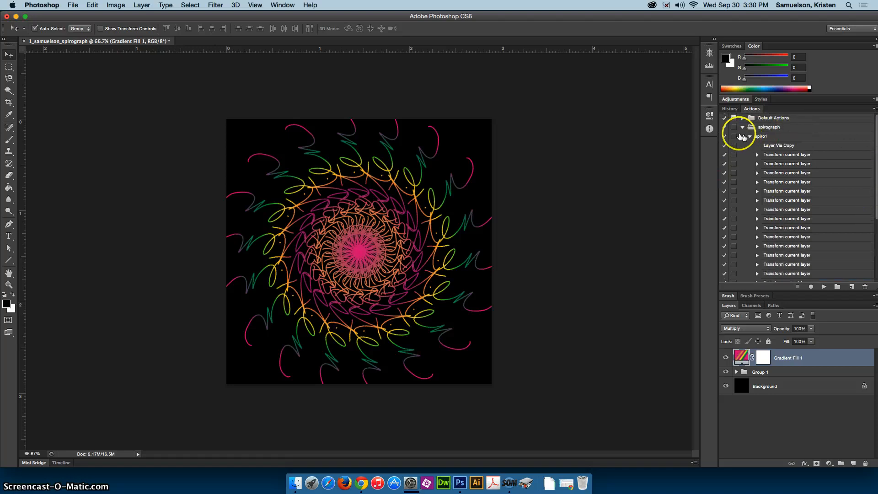
click(743, 128)
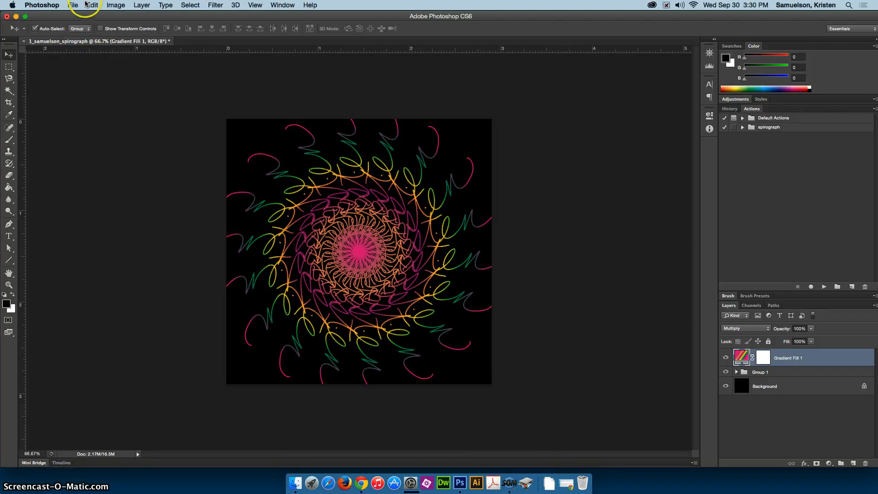
Save the layered spirograph document in Photoshop format in the Photoshop folder, with Maximize Compatibility on.
key(super+shift+s)
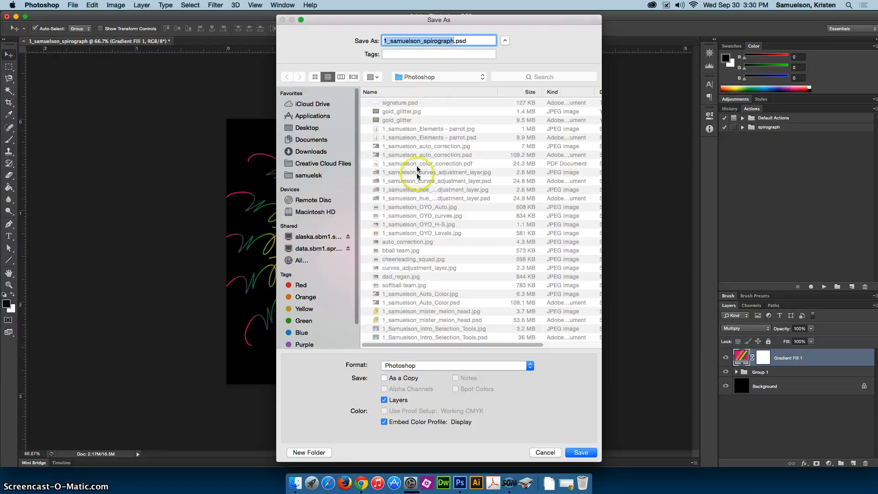
click(581, 452)
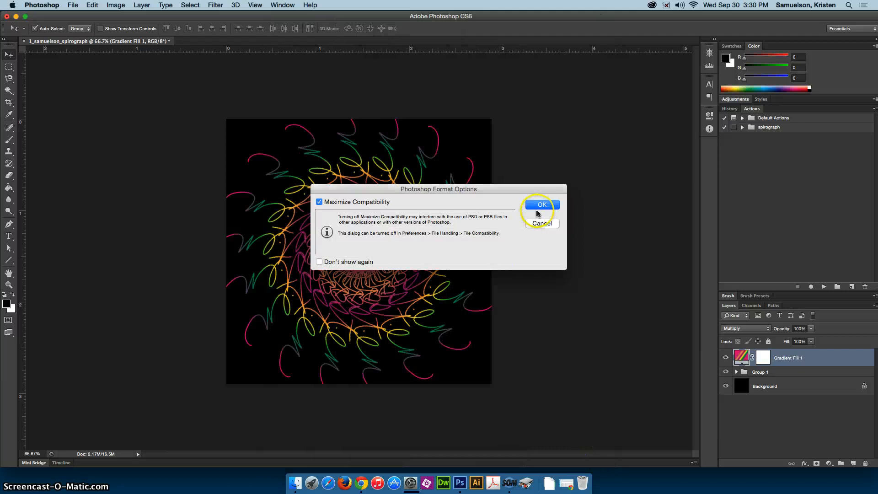
click(540, 206)
Save a JPEG version of the spirograph under the same name at quality 12 (Maximum), Progressive with 3 scans.
click(73, 5)
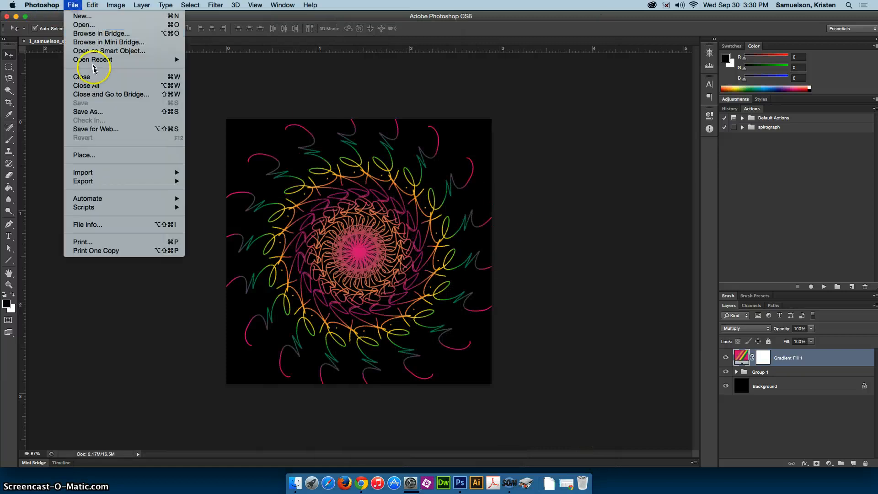
click(104, 111)
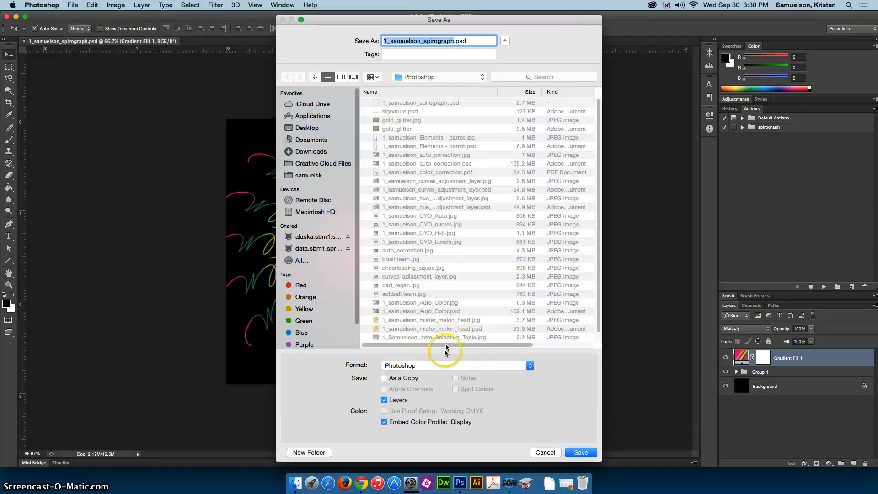
click(446, 366)
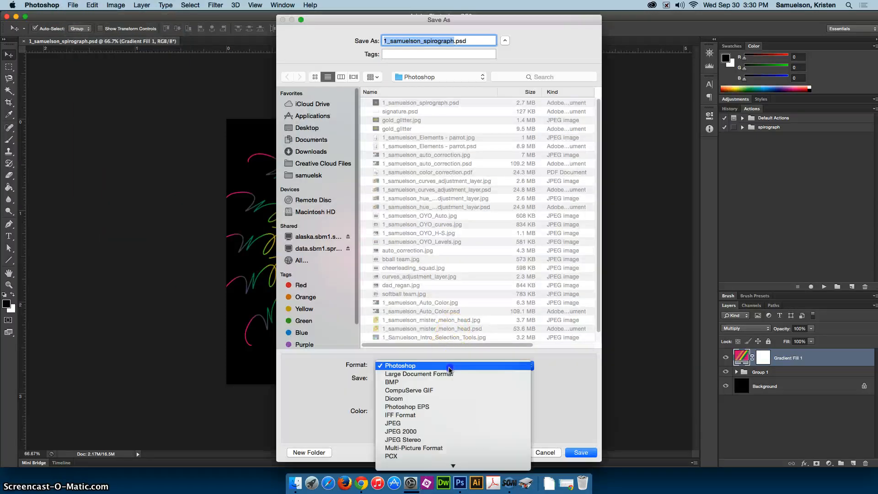
click(439, 424)
click(590, 453)
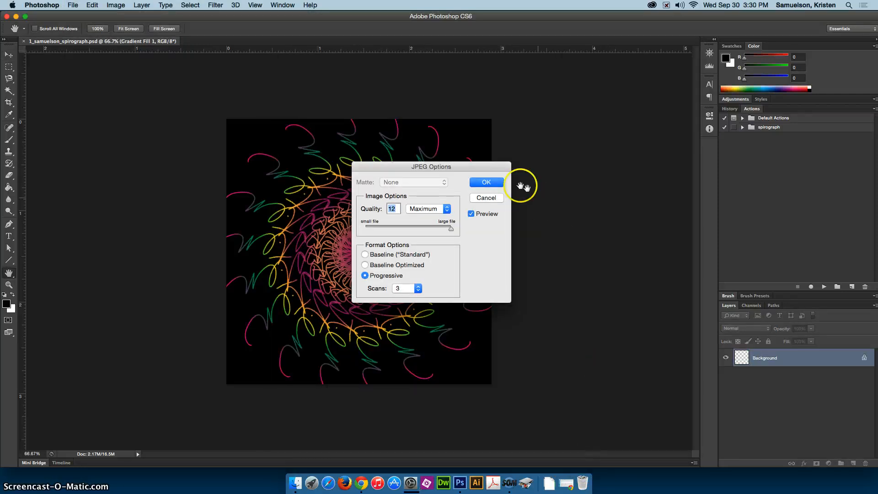
click(486, 182)
click(512, 490)
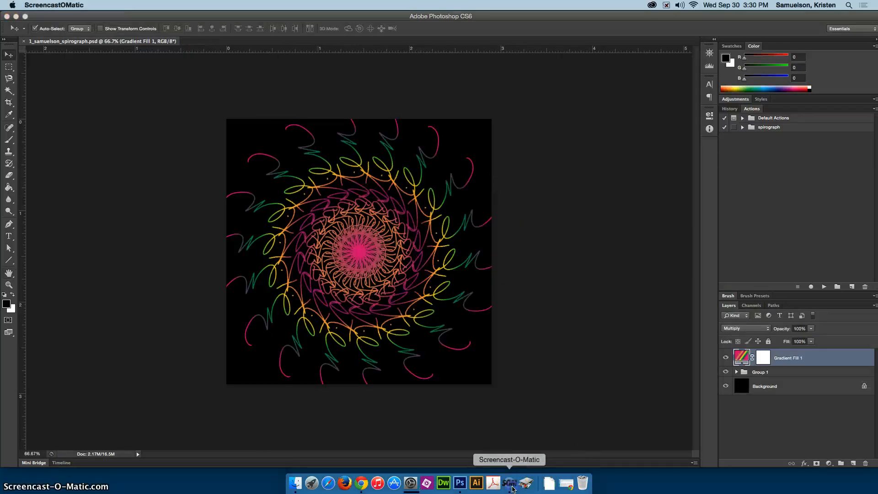